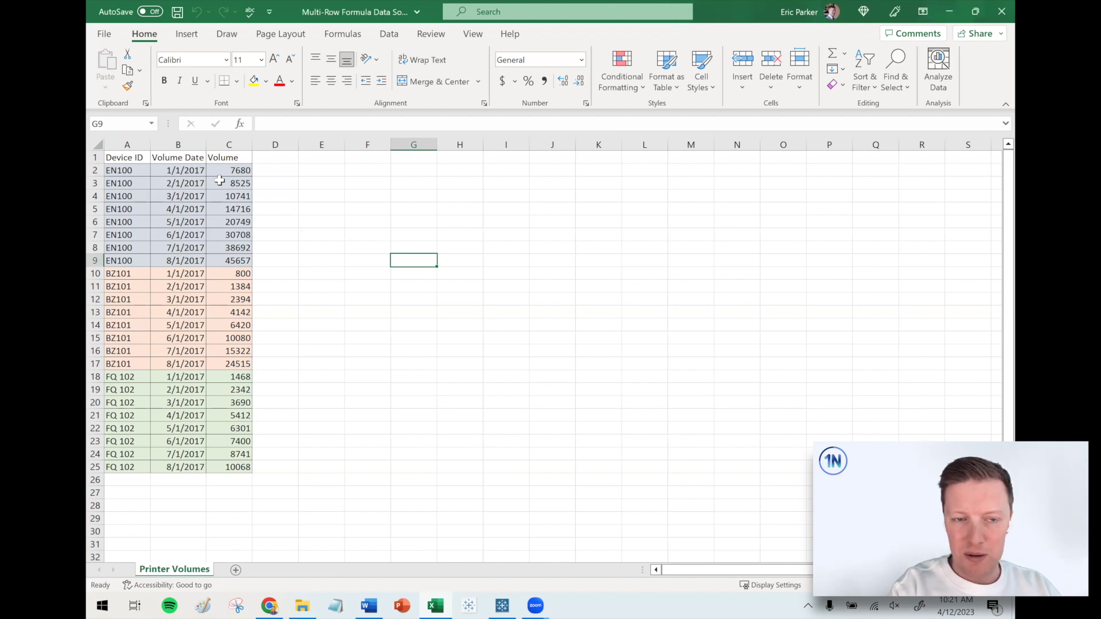
# - Review the EN100 device ID, volume dates and monthly volumes in the sheet
pyautogui.moveTo(147, 156); pyautogui.dragTo(241, 467)
pyautogui.click(462, 504)
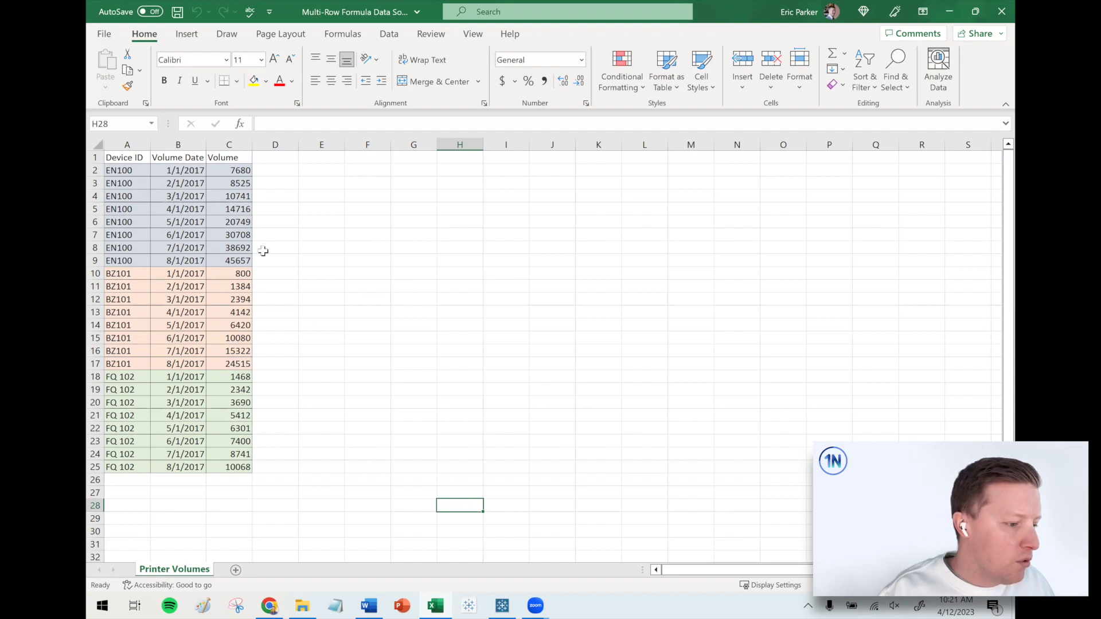
pyautogui.click(134, 170)
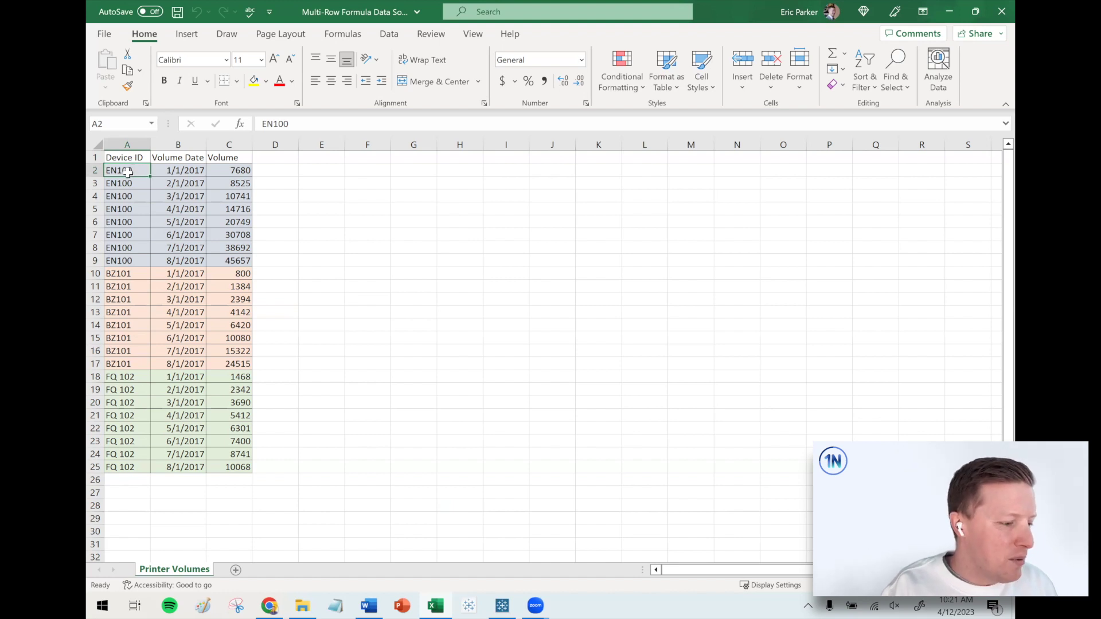
pyautogui.click(190, 171)
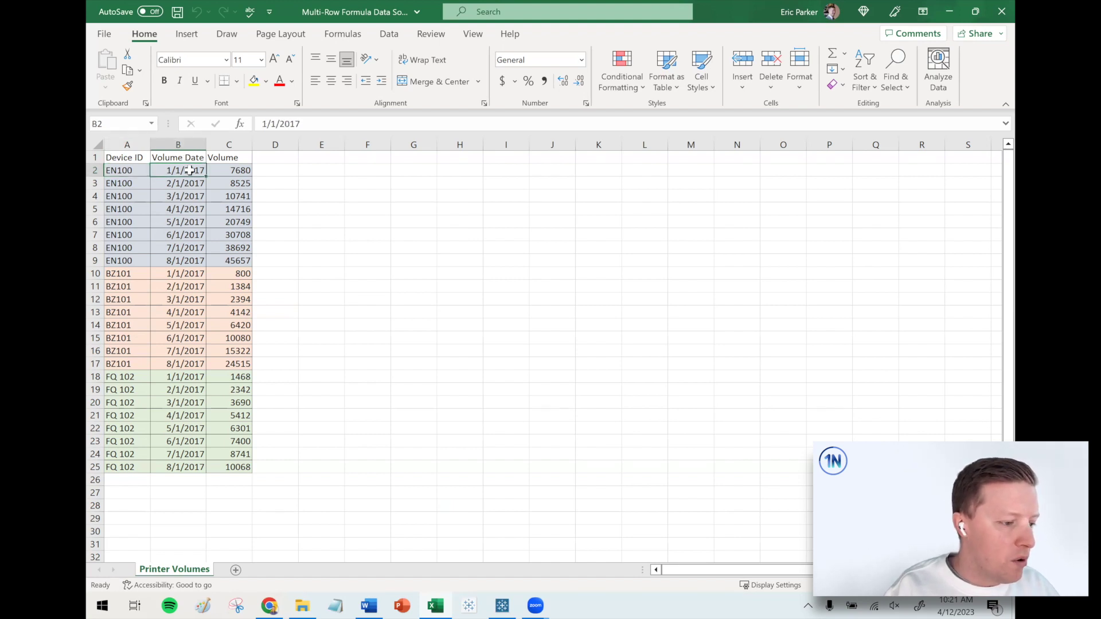
pyautogui.click(131, 171)
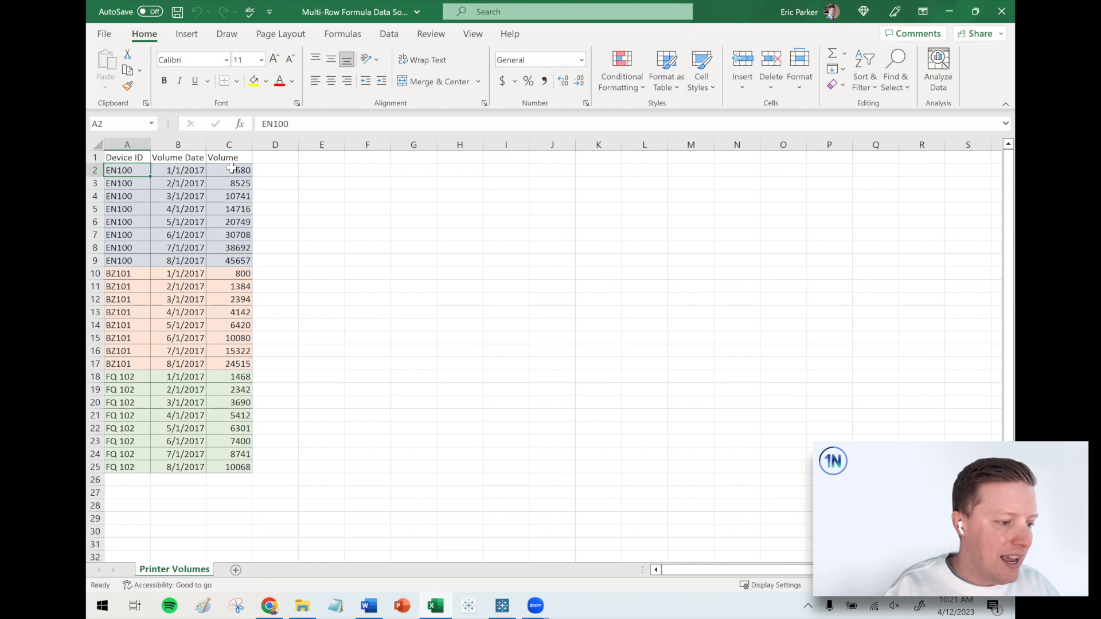
pyautogui.moveTo(232, 168); pyautogui.dragTo(235, 261)
pyautogui.click(385, 373)
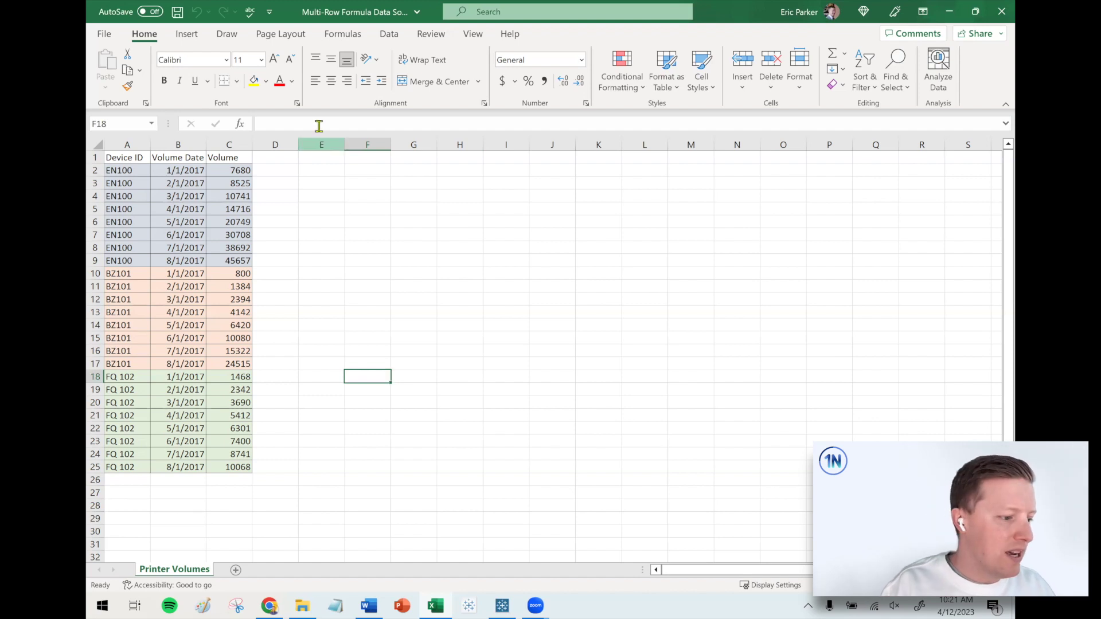
pyautogui.click(130, 170)
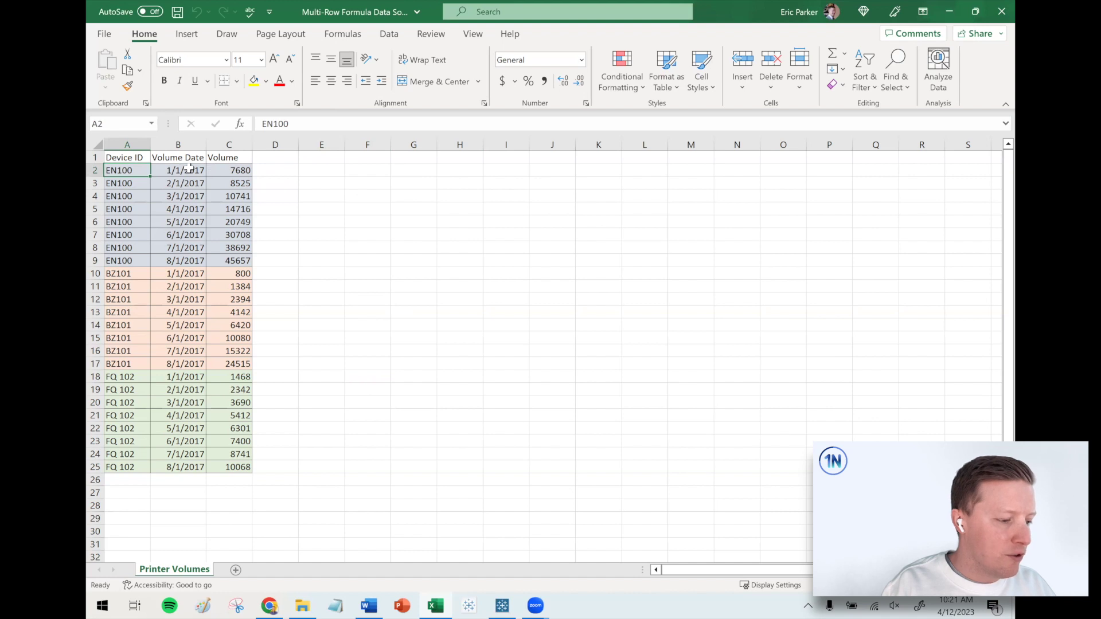
pyautogui.click(232, 171)
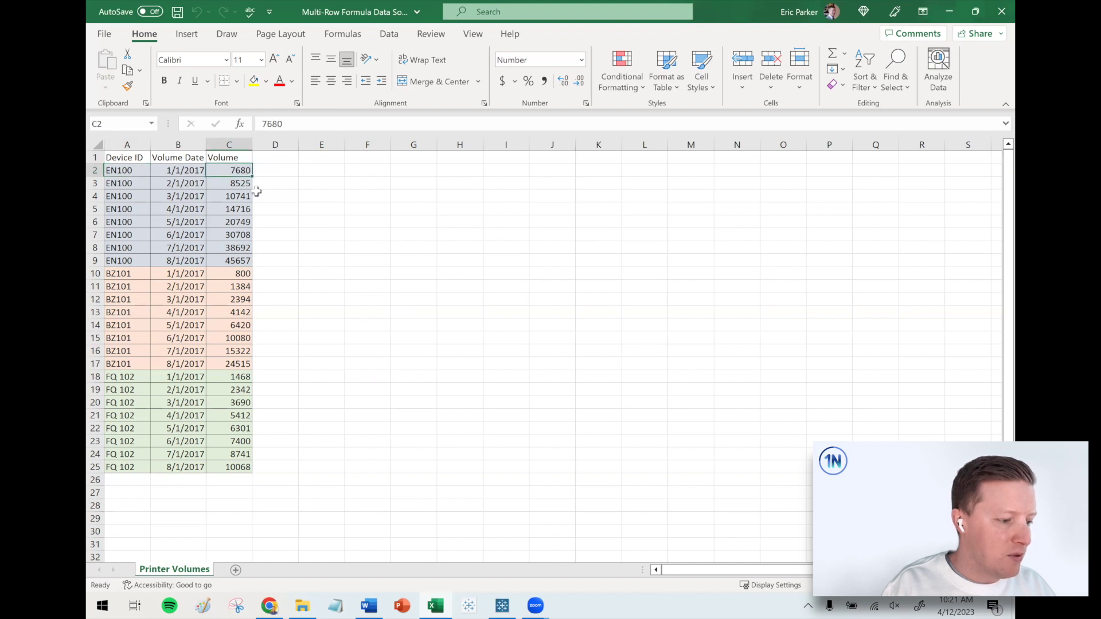
pyautogui.click(223, 184)
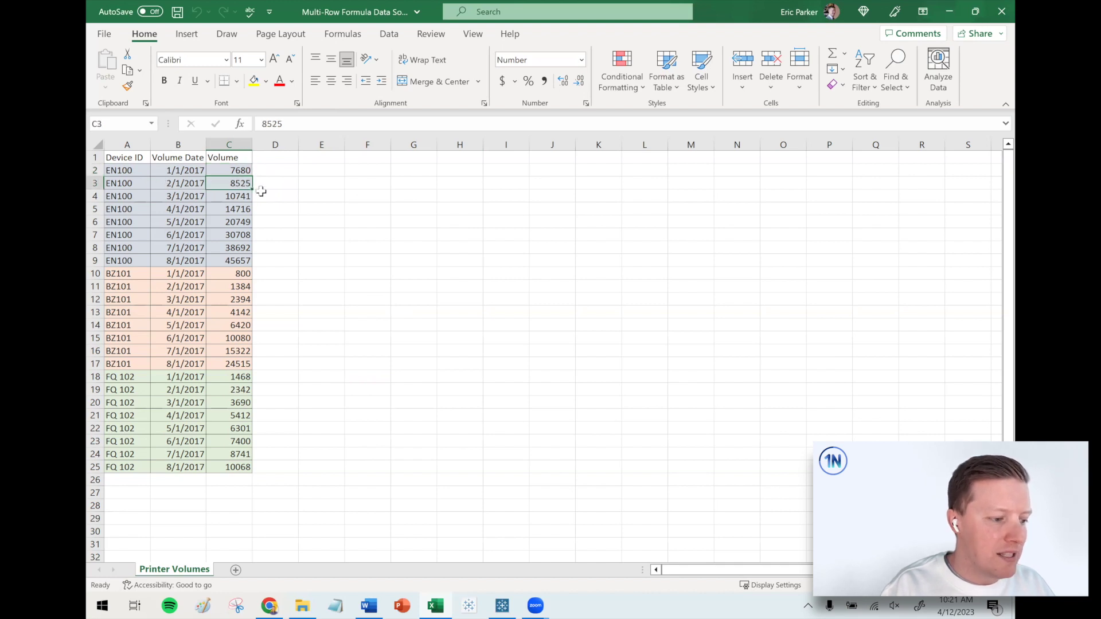
pyautogui.click(182, 169)
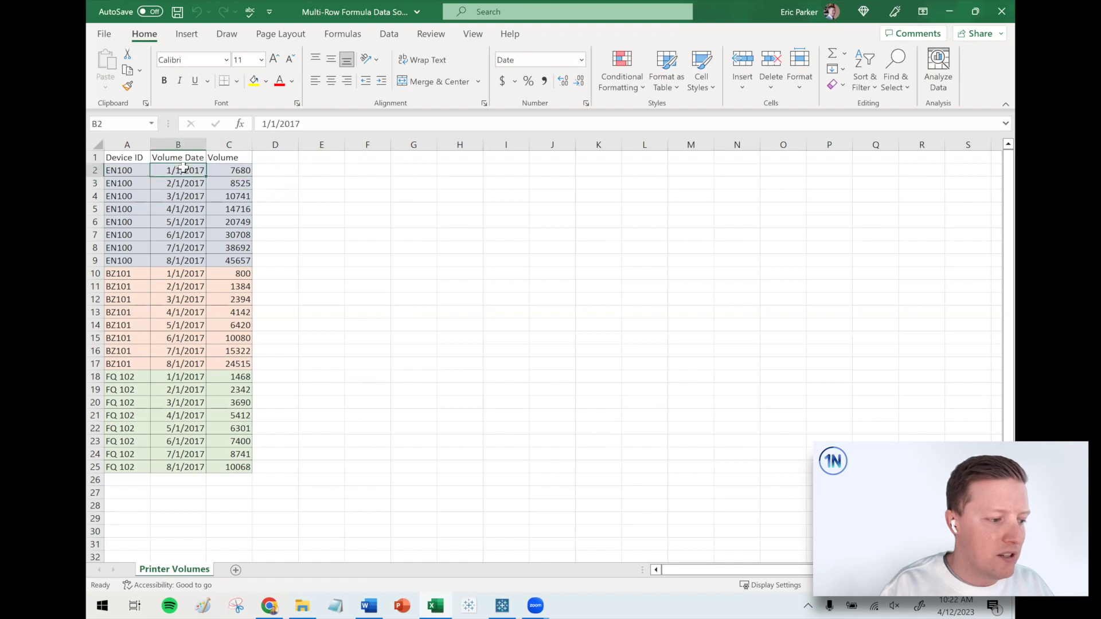
# - Enter =C3-C2 in D3 and fill it down to D9 for EN100
pyautogui.click(273, 185)
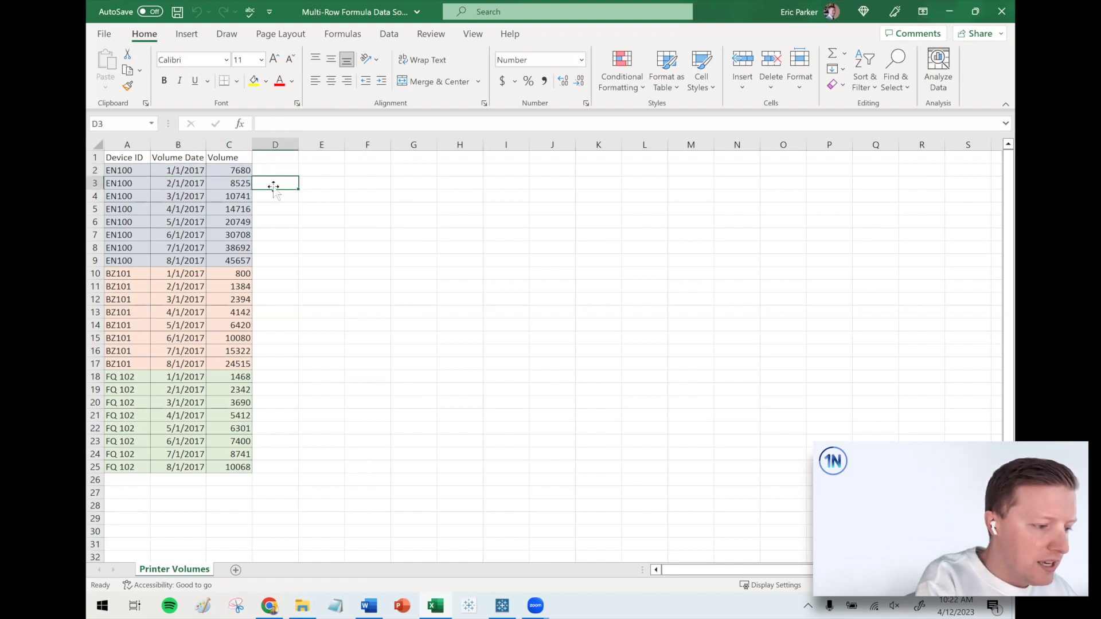
pyautogui.write('=')
pyautogui.click(245, 184)
pyautogui.write('-')
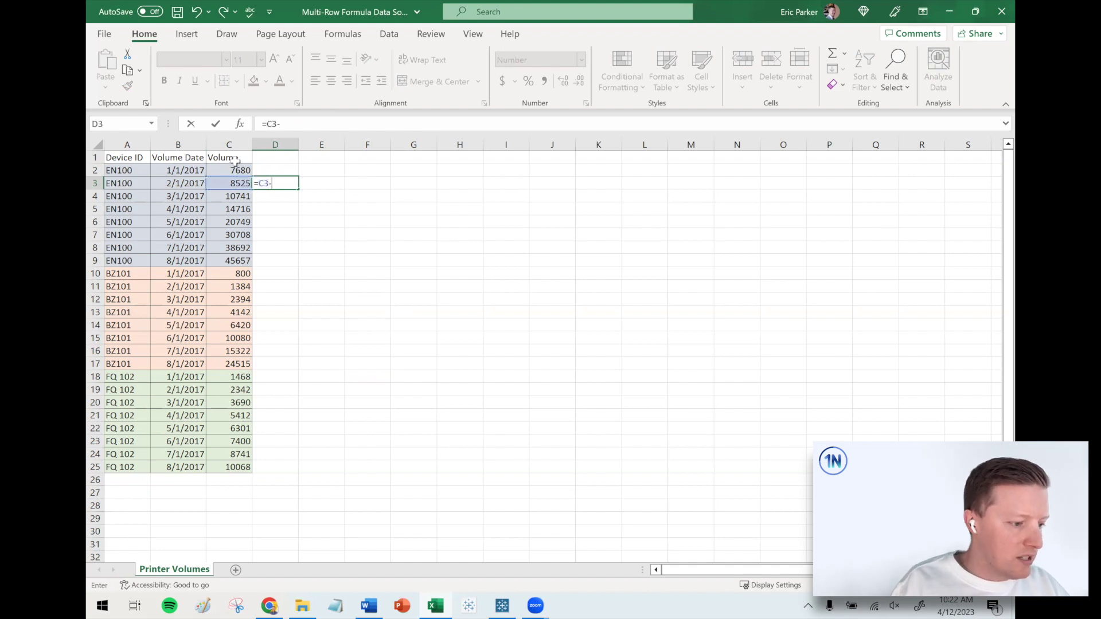
pyautogui.click(235, 170)
pyautogui.press('Return')
pyautogui.click(283, 181)
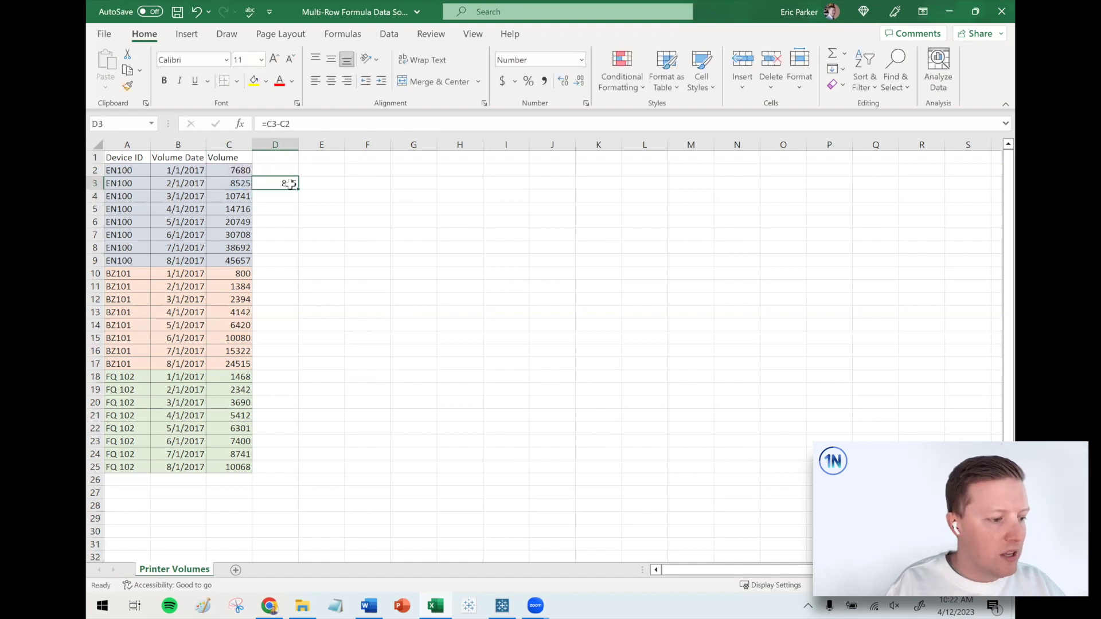
pyautogui.moveTo(298, 190); pyautogui.dragTo(291, 263)
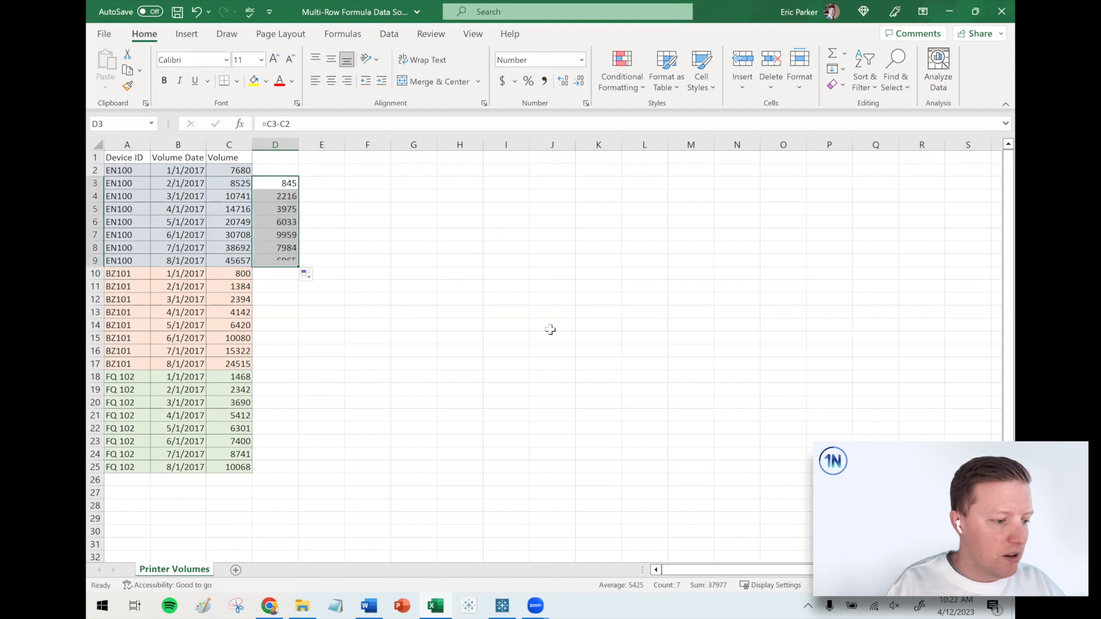
pyautogui.click(549, 326)
# - Enter =C11-C10 in D11 and fill it down to D17 for BZ101
pyautogui.click(281, 287)
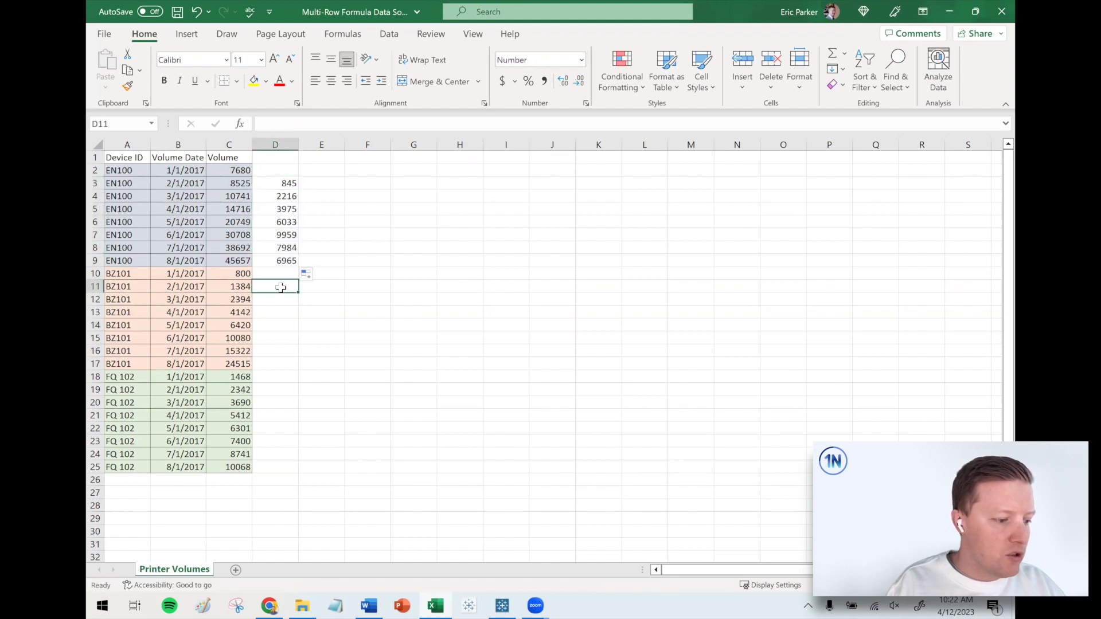
pyautogui.write('=')
pyautogui.click(247, 288)
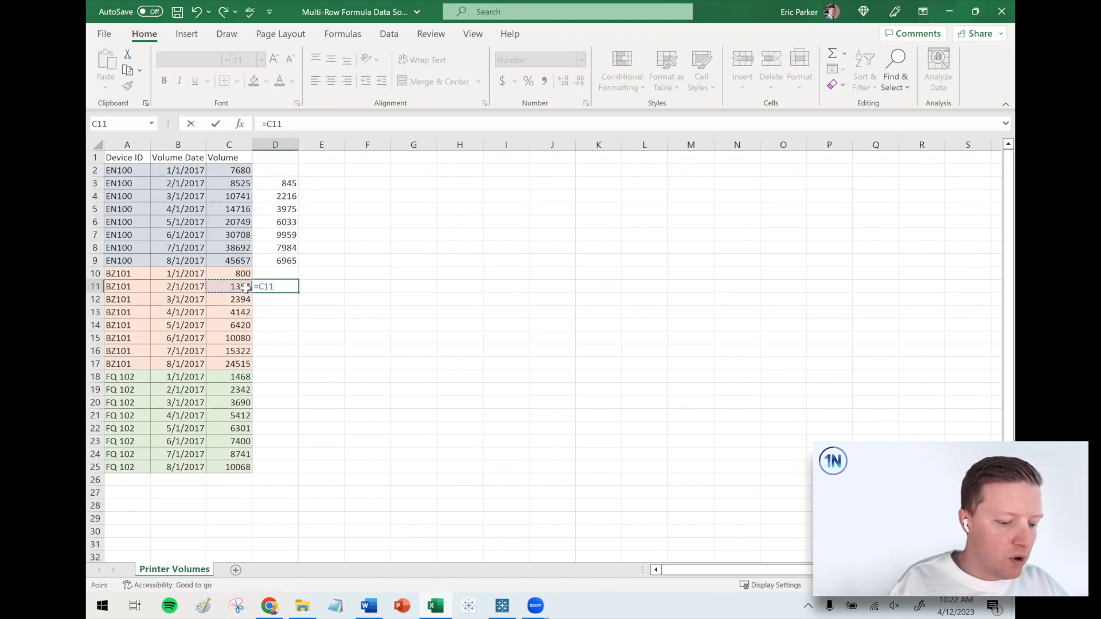
pyautogui.write('-')
pyautogui.click(245, 274)
pyautogui.press('Return')
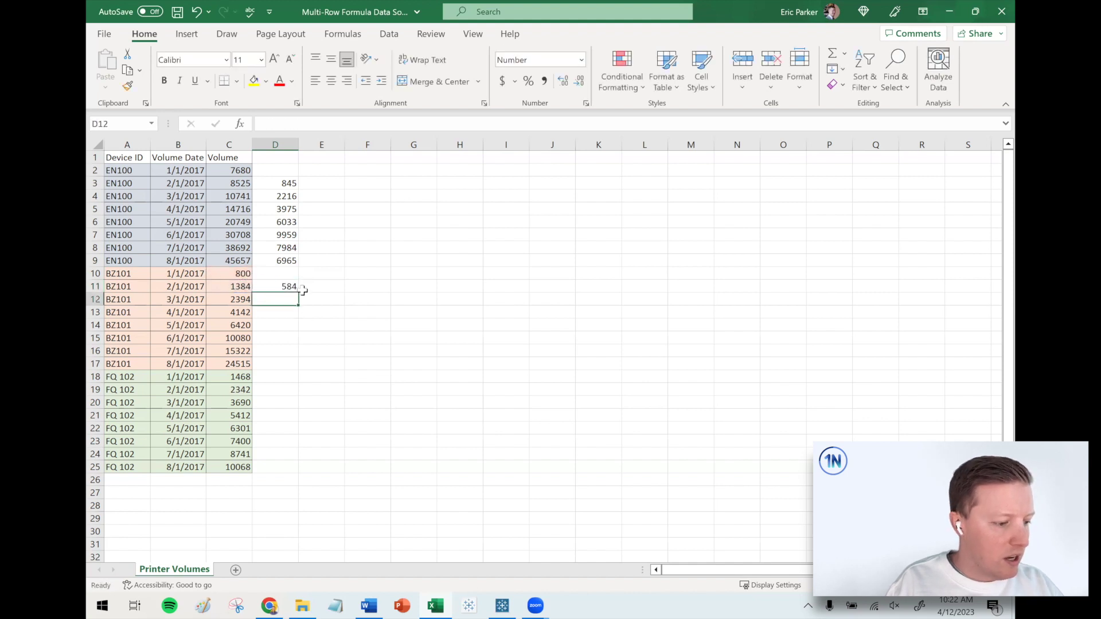
pyautogui.click(291, 287)
pyautogui.moveTo(298, 293); pyautogui.dragTo(295, 371)
pyautogui.click(439, 374)
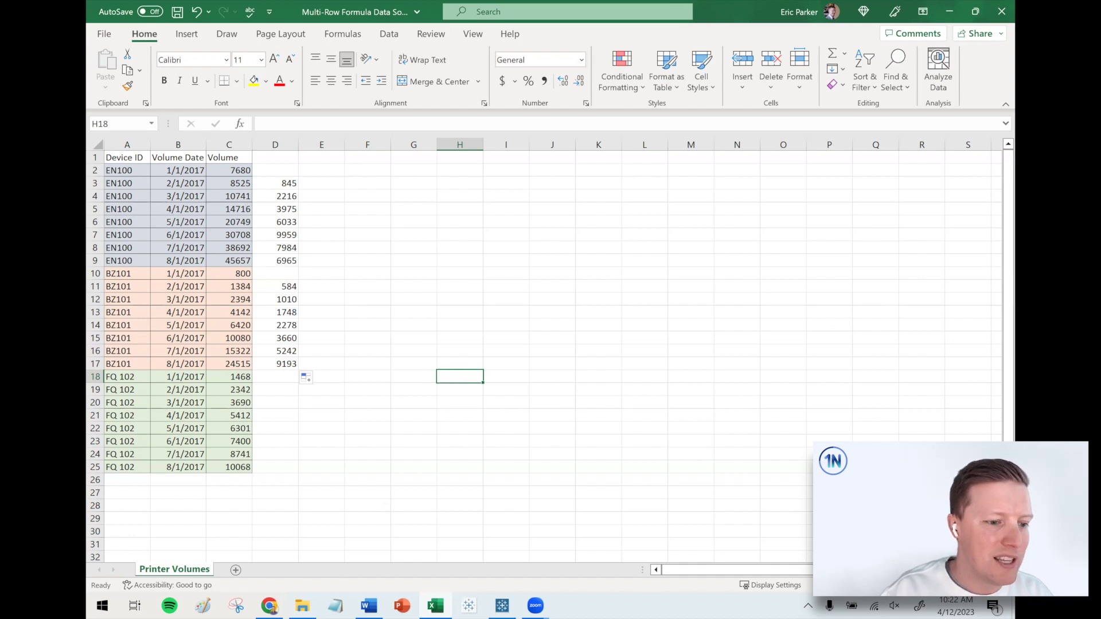
pyautogui.hotkey('alt', 'Tab')
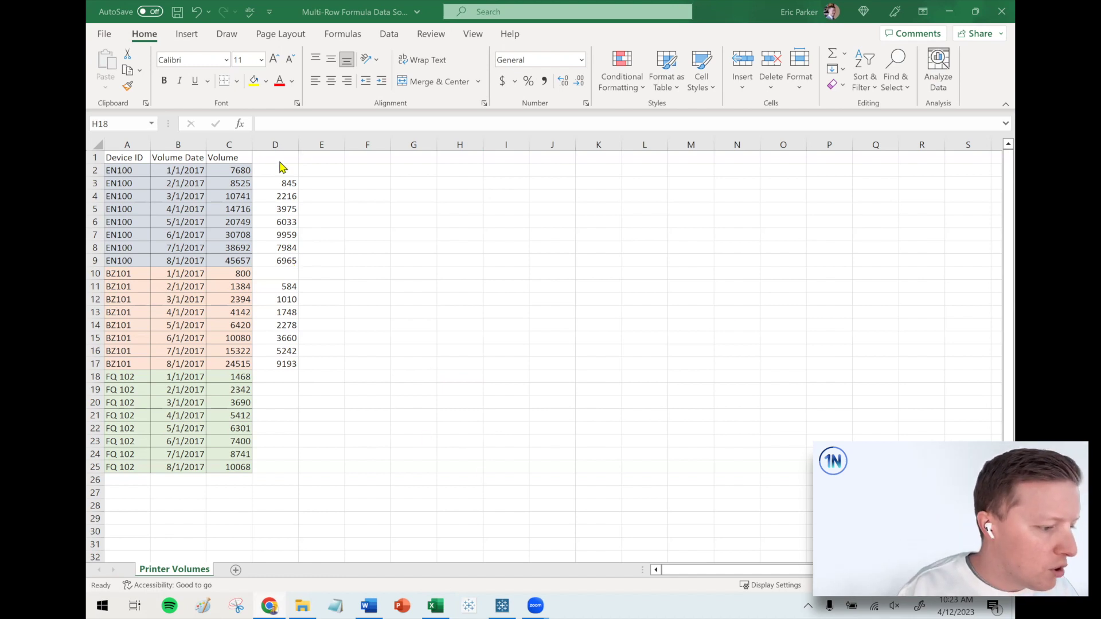
pyautogui.moveTo(290, 183); pyautogui.dragTo(279, 257)
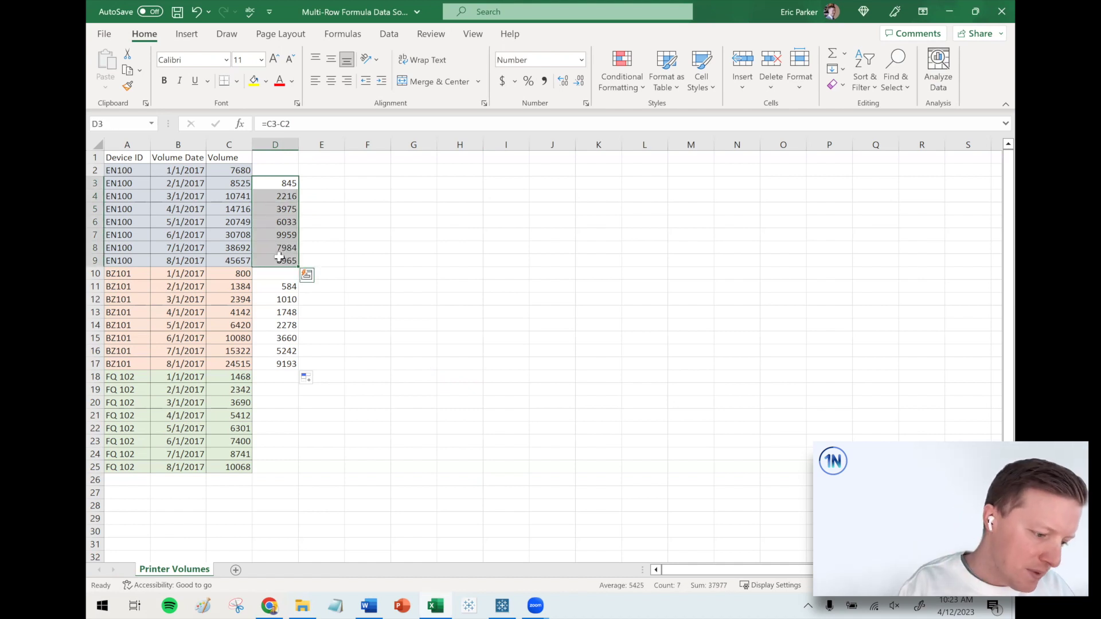
# - Add a Clean 1 step after the Printer Volumes input and enlarge its profile pane
pyautogui.click(502, 606)
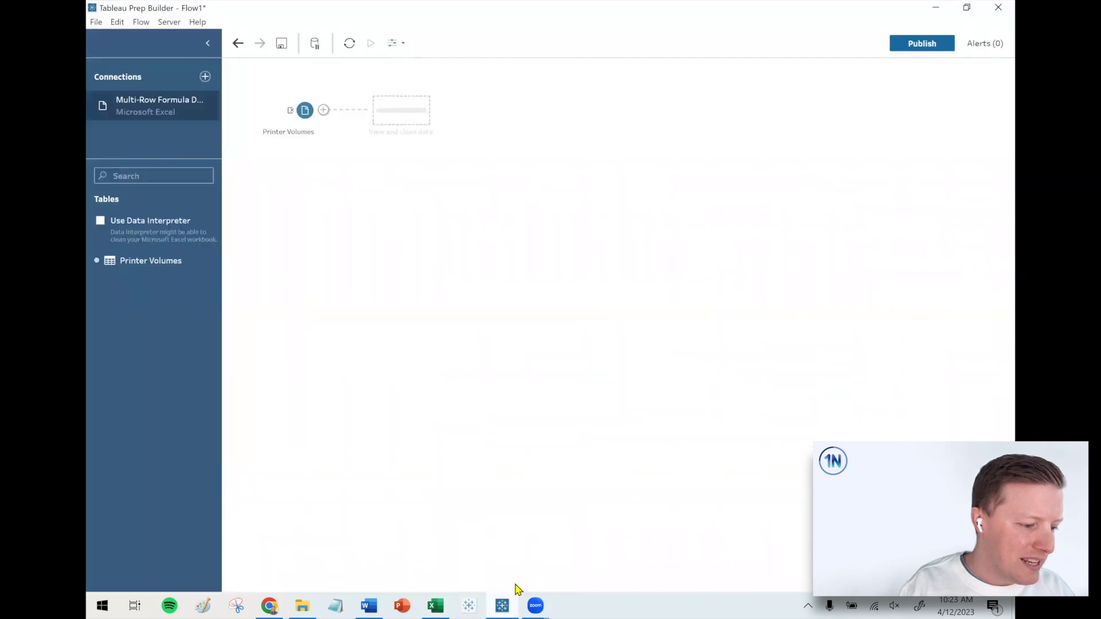
pyautogui.click(307, 112)
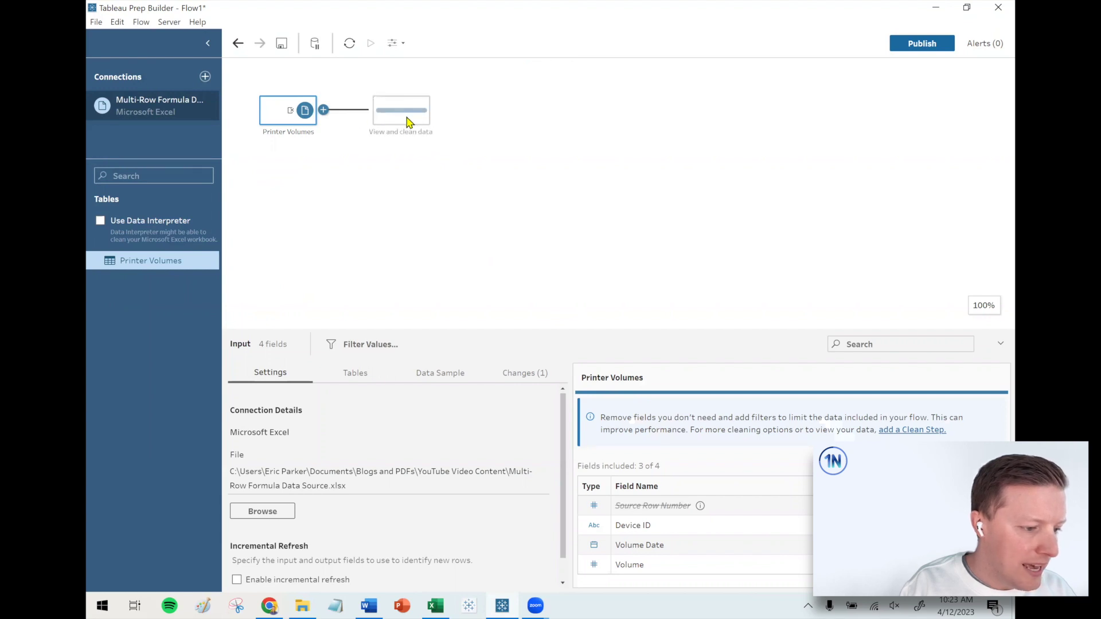
pyautogui.click(409, 121)
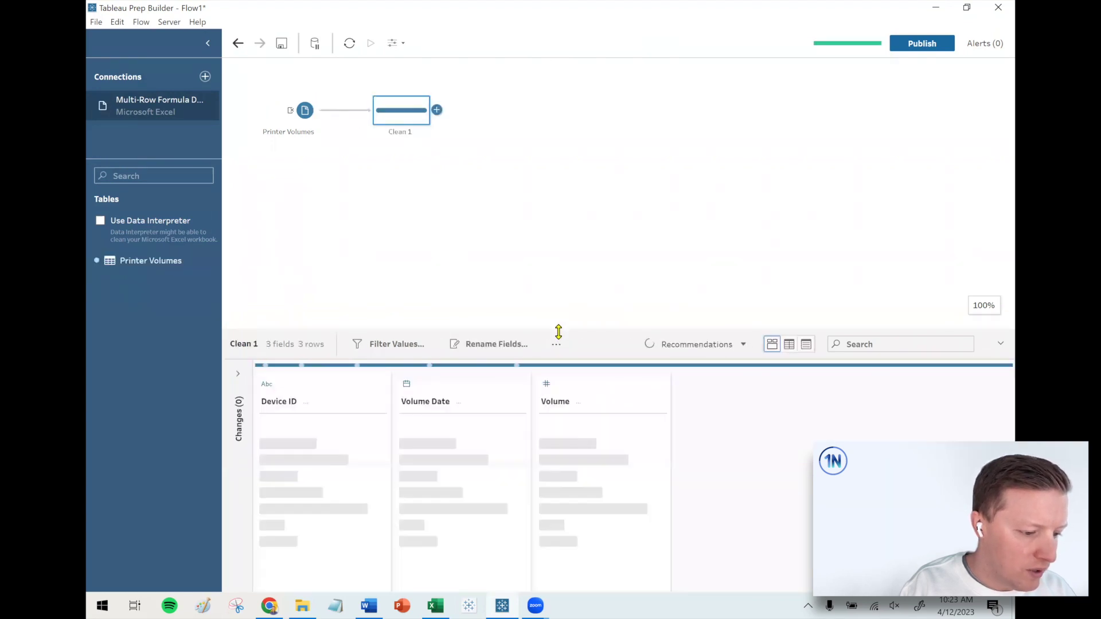
pyautogui.moveTo(558, 327); pyautogui.dragTo(547, 220)
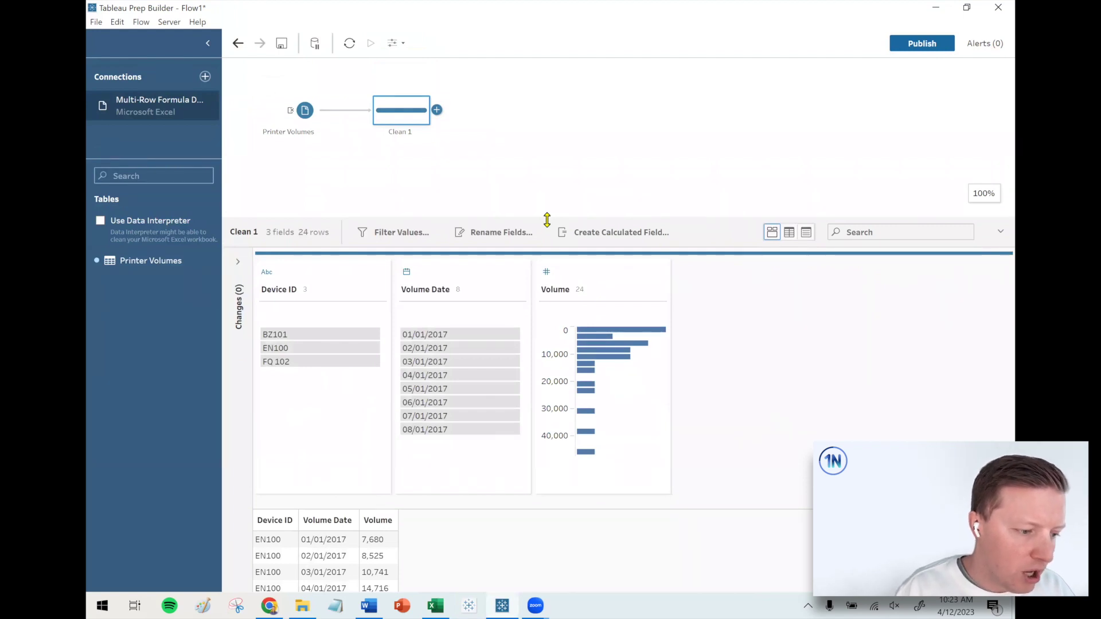
# - Branch Join 1 and a second Clean step, Clean 2, off Clean 1
pyautogui.click(437, 110)
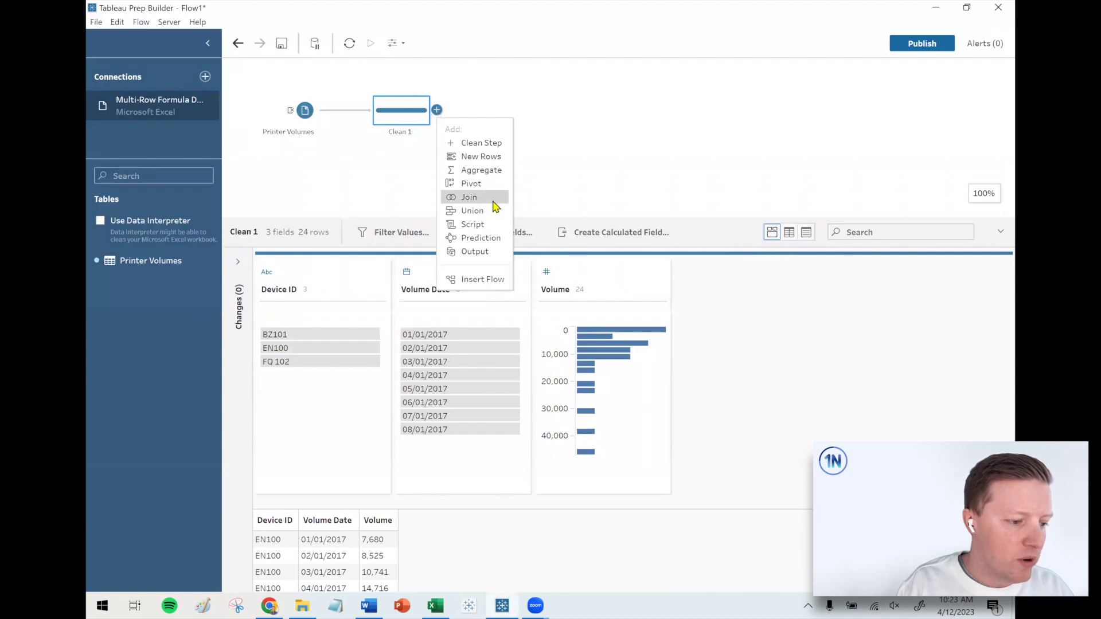
pyautogui.click(488, 197)
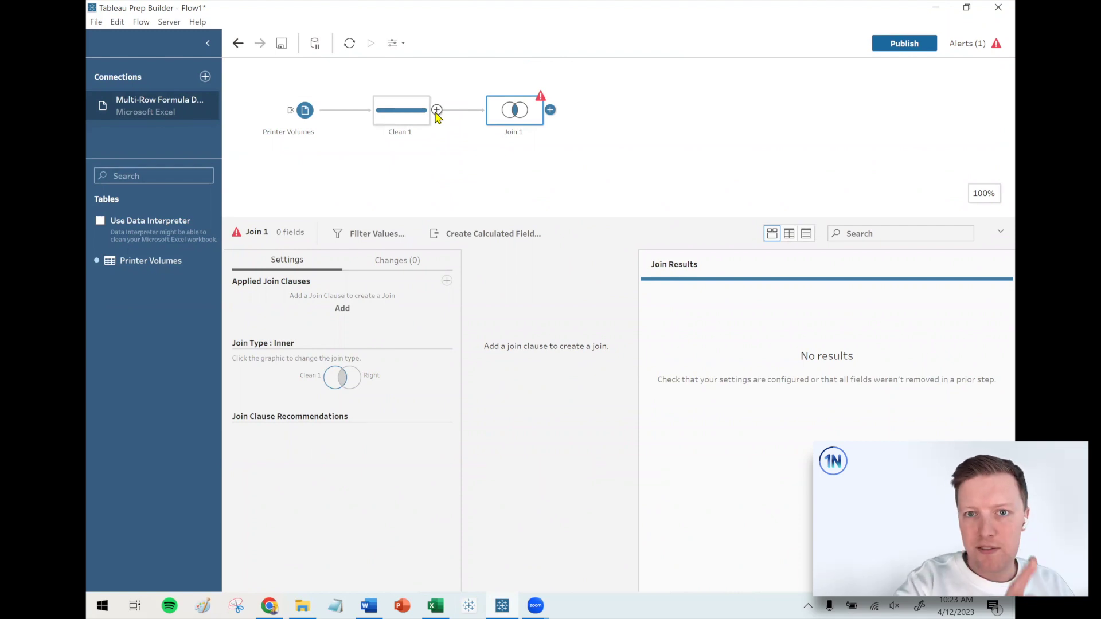
pyautogui.click(438, 112)
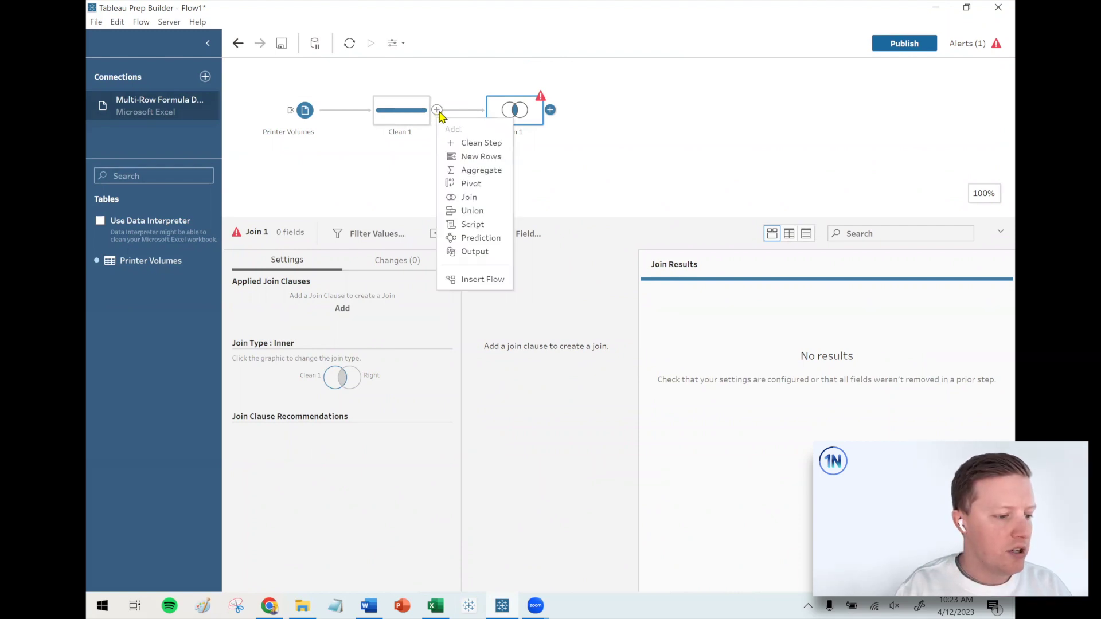
pyautogui.click(492, 143)
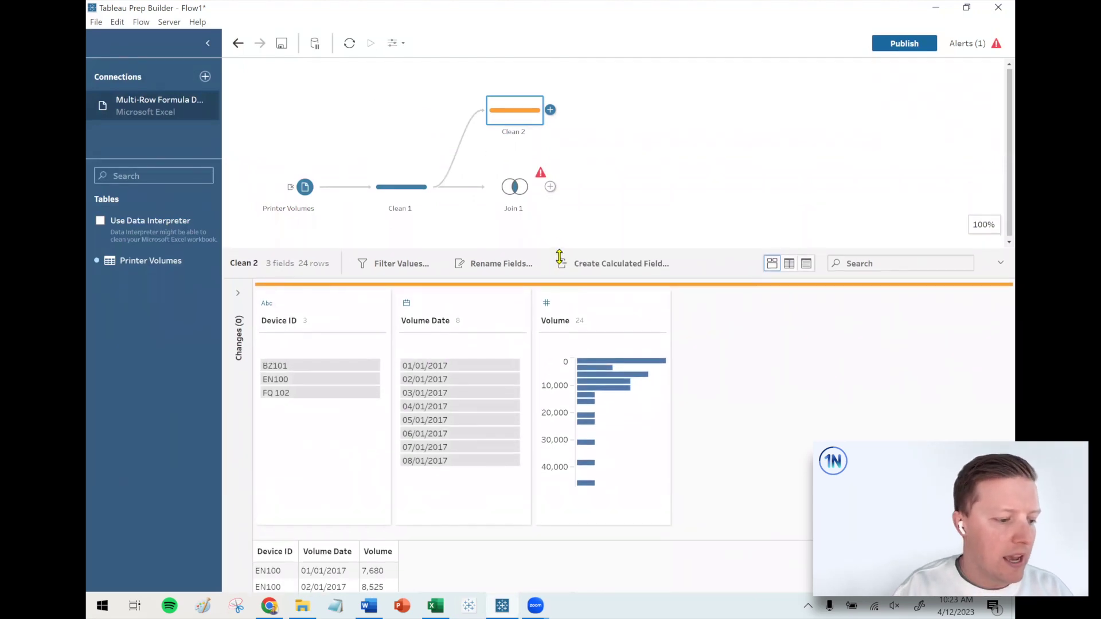
pyautogui.moveTo(559, 257); pyautogui.dragTo(567, 273)
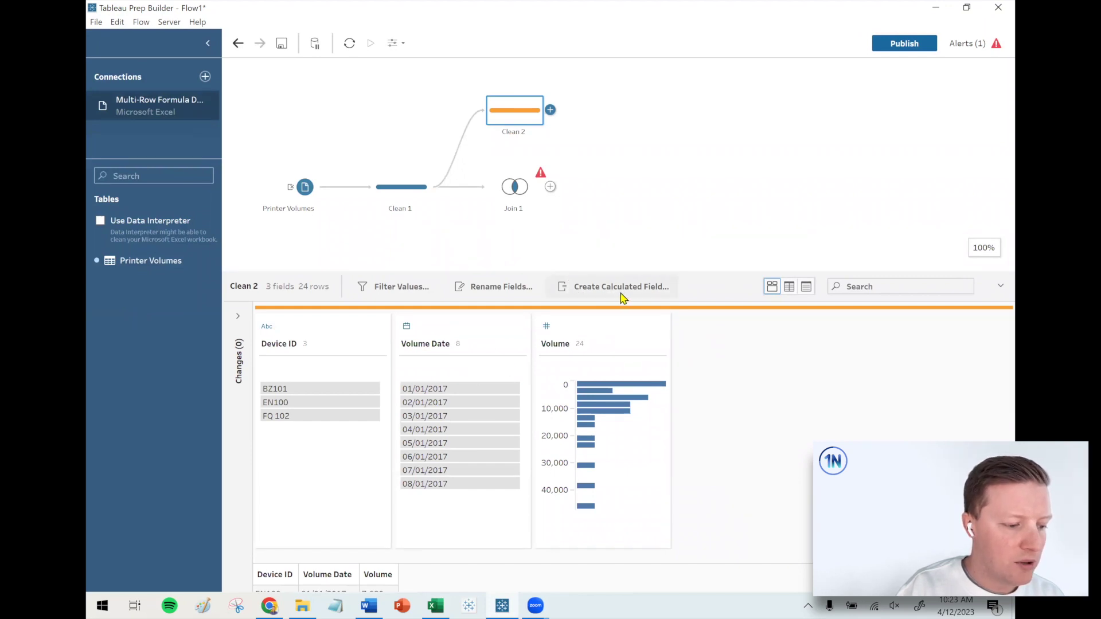
# - Look over Clean 2's Volume Date values, then bring the Excel workbook back up
pyautogui.moveTo(444, 405)
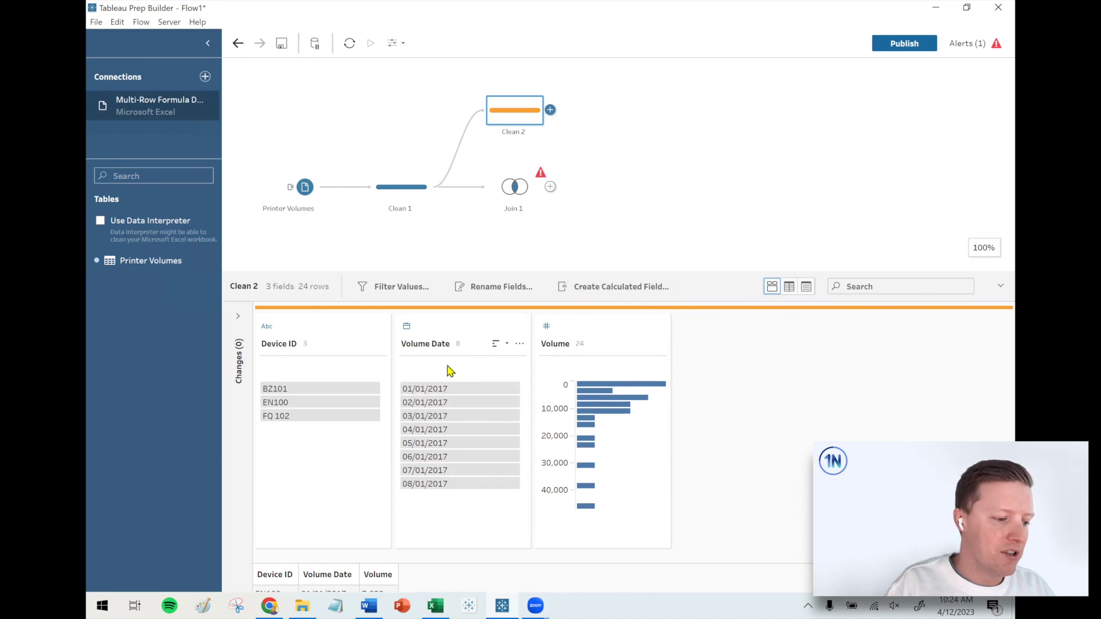
pyautogui.click(450, 605)
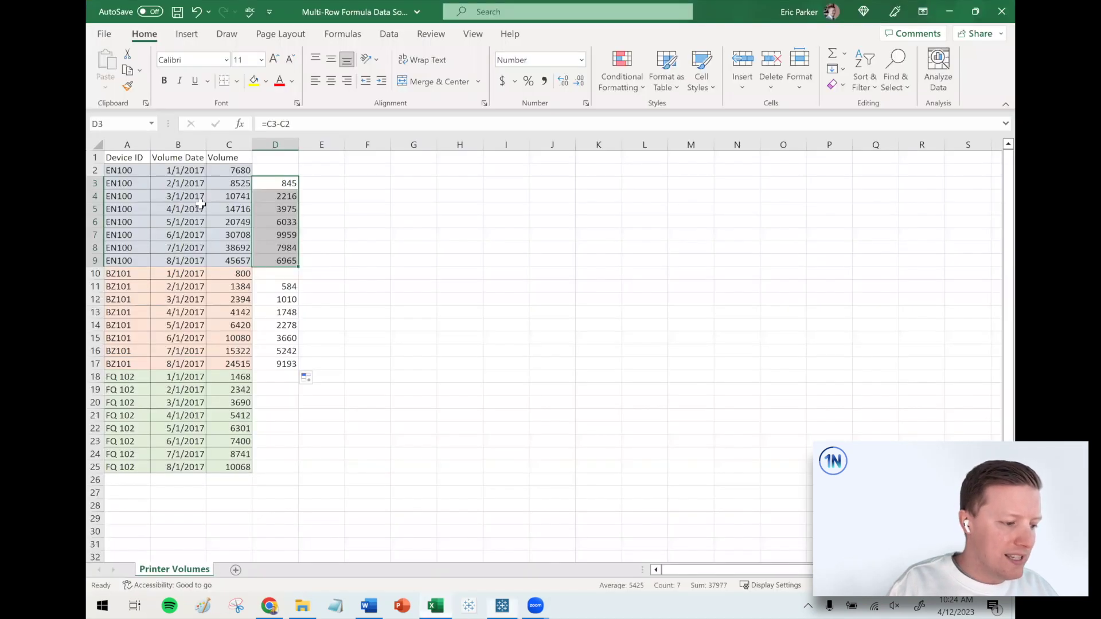
# - Select the first six EN100 volume dates (B2:B7), then return to Tableau Prep
pyautogui.moveTo(194, 171); pyautogui.dragTo(199, 232)
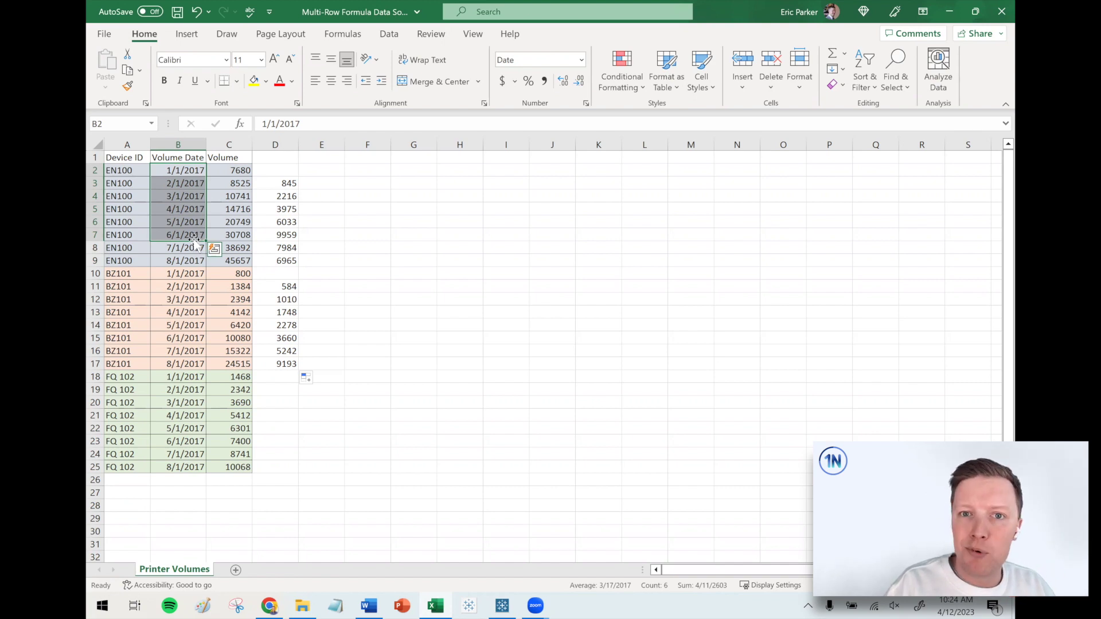
pyautogui.click(509, 604)
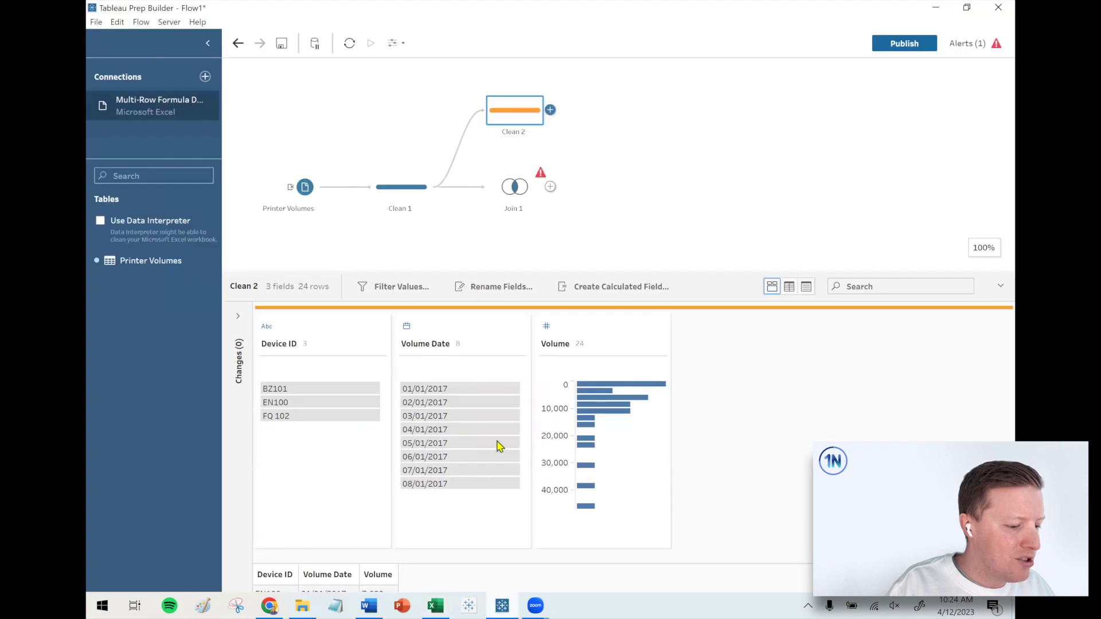
# - Create and save the field Volume Date + 1 Month as DATE(DATEADD('month',1,[Volume Date]))
pyautogui.click(631, 283)
pyautogui.write('Volume Date + 1 Month')
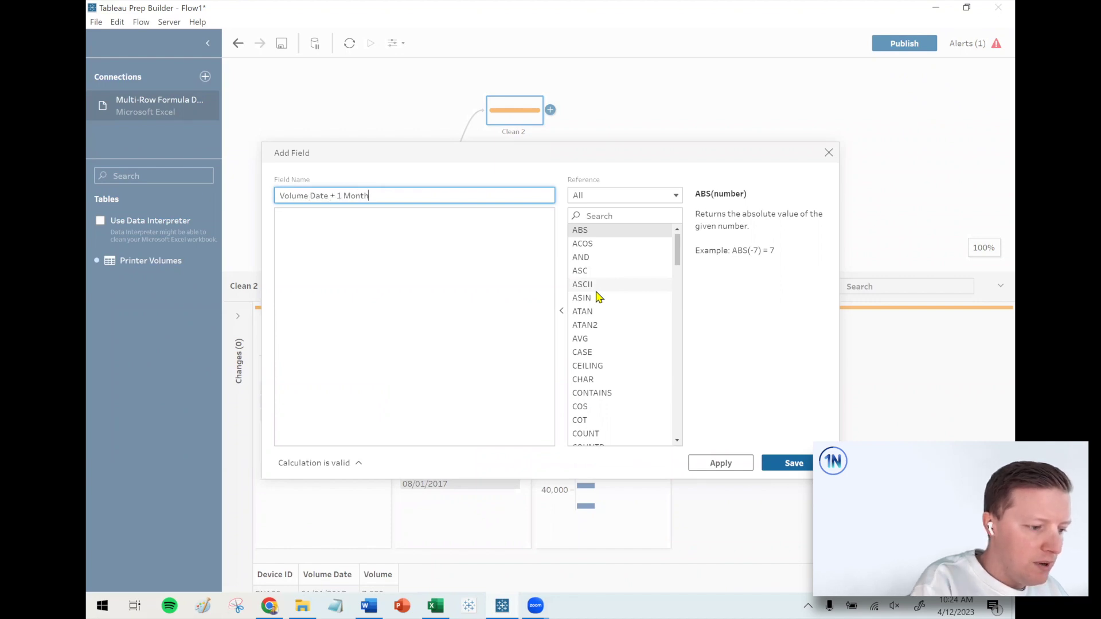
pyautogui.click(483, 263)
pyautogui.write('DATEADD')
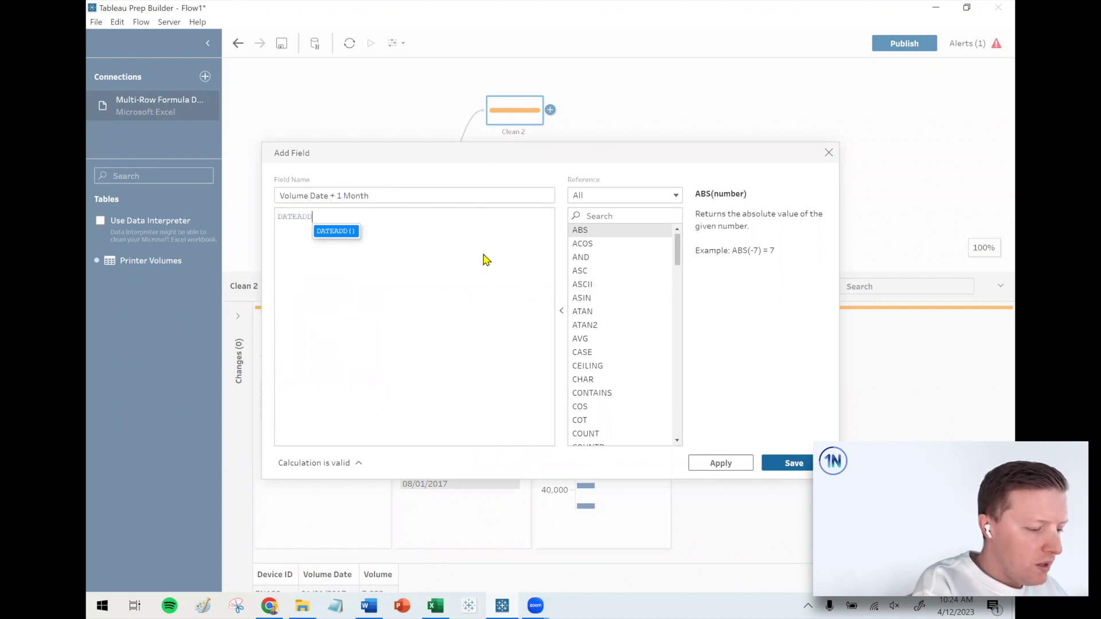
pyautogui.write("('month',")
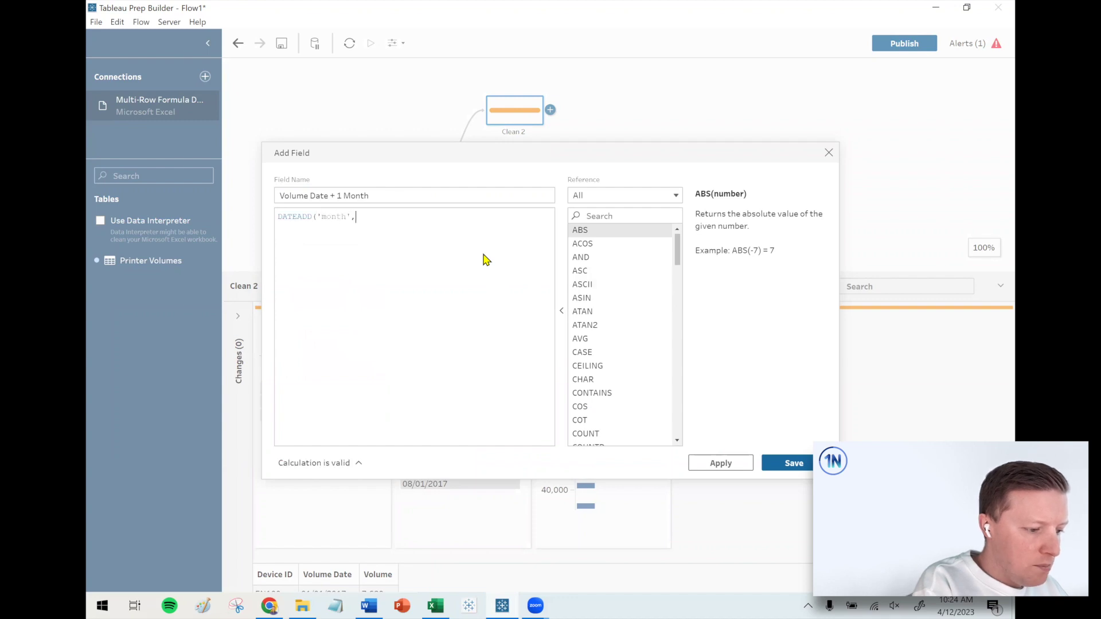
pyautogui.write('1,vol')
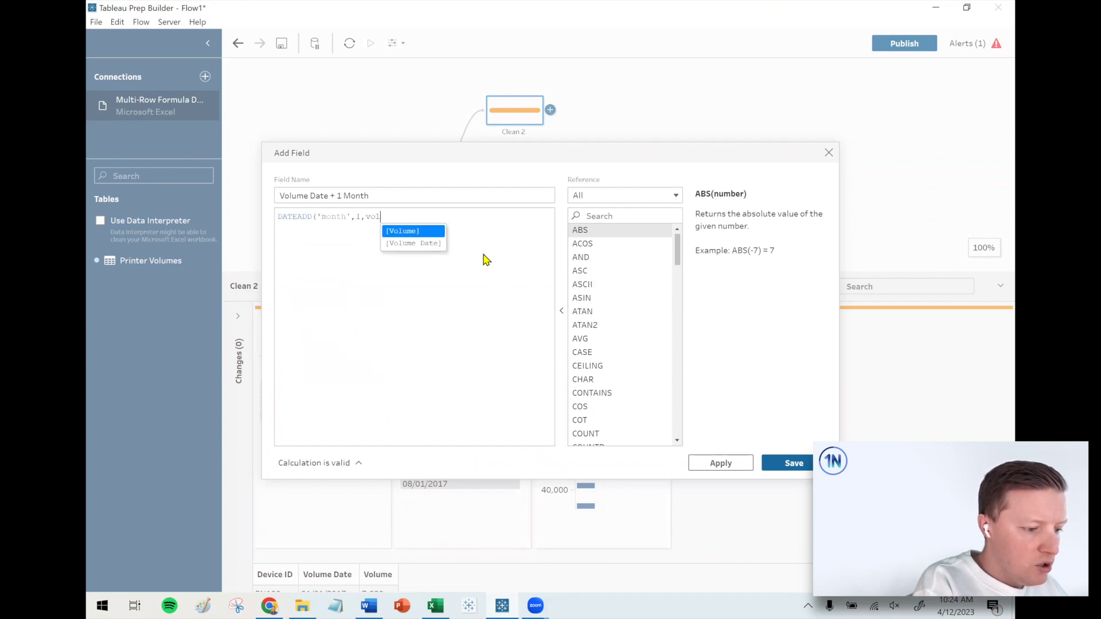
pyautogui.press('Down')
pyautogui.press('Return')
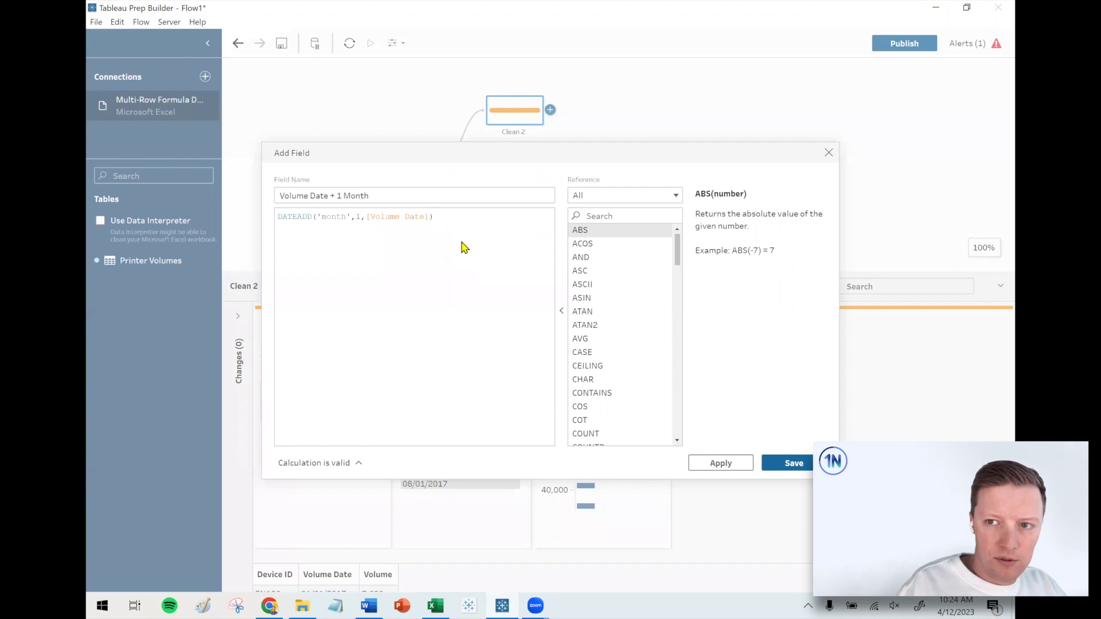
pyautogui.click(277, 218)
pyautogui.write('DATE(')
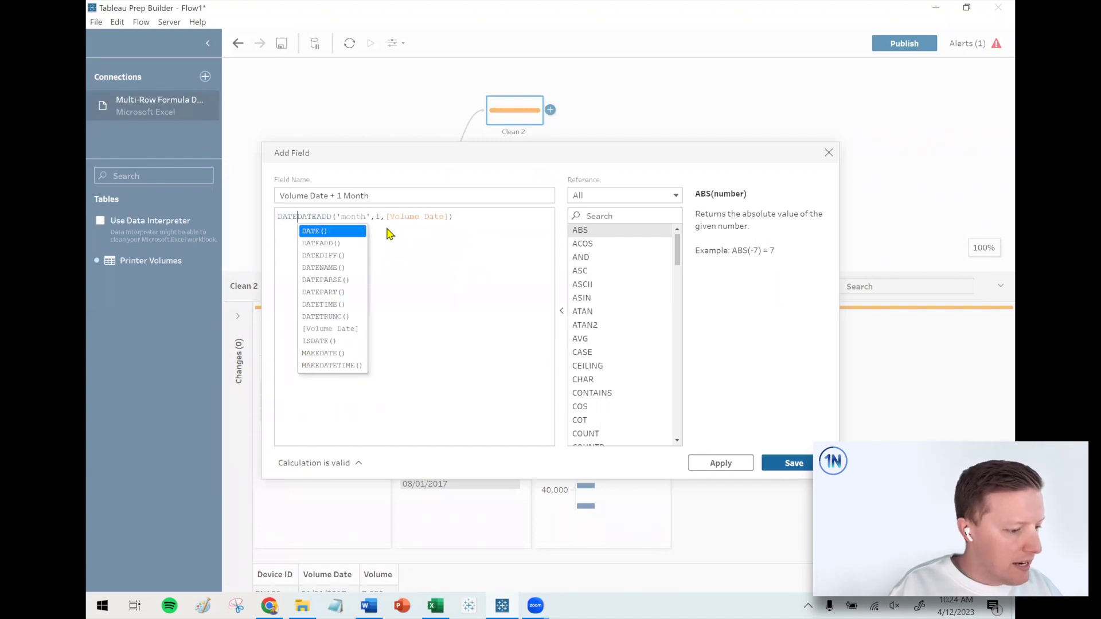
pyautogui.click(473, 219)
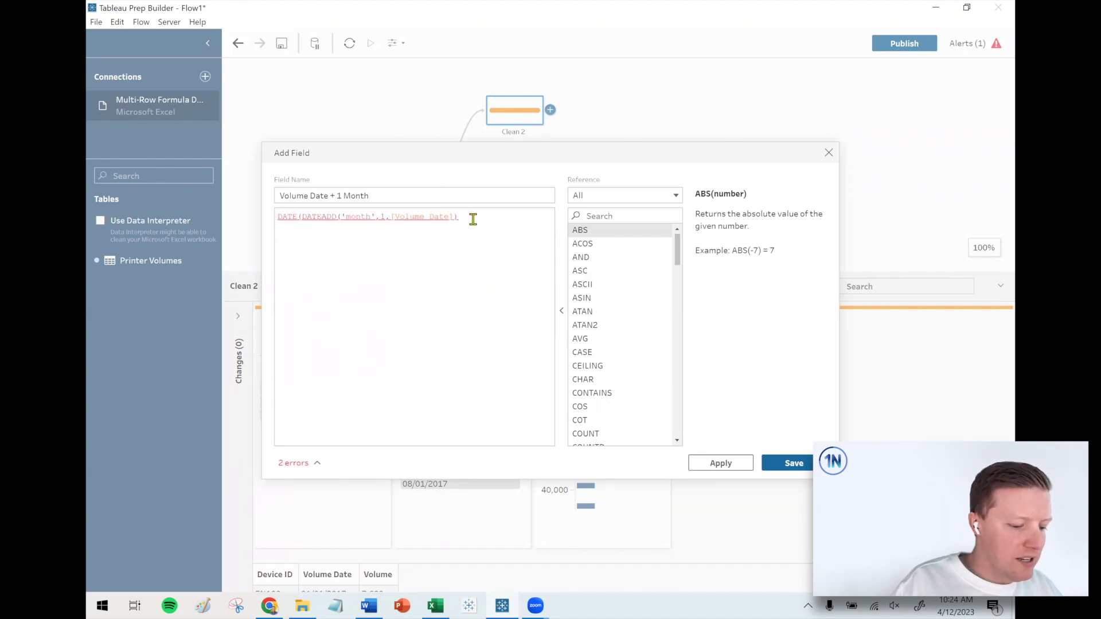
pyautogui.write(')')
pyautogui.click(794, 463)
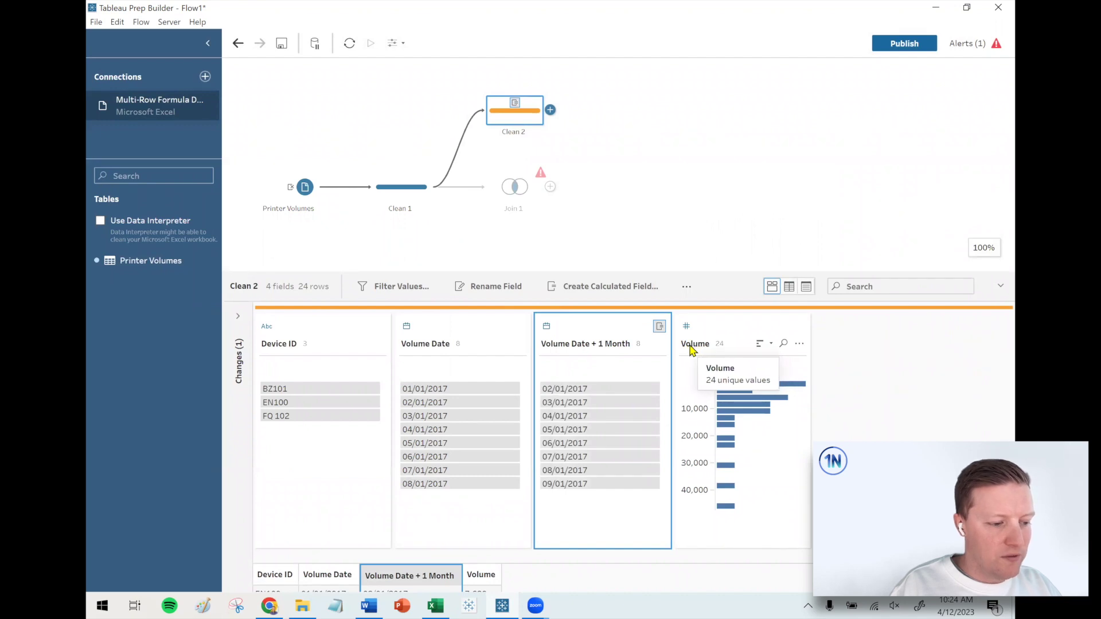
# - Rename Clean 2's Volume field by adding 'Prior Month Volume' to its name
pyautogui.doubleClick(694, 344)
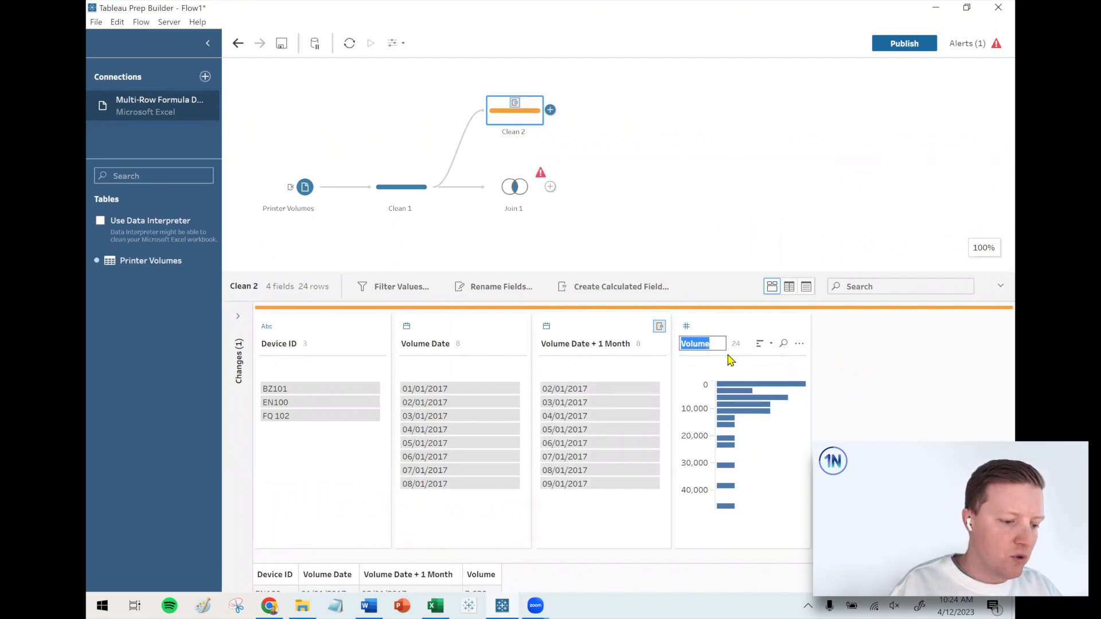
pyautogui.press('End')
pyautogui.write('Prior Month')
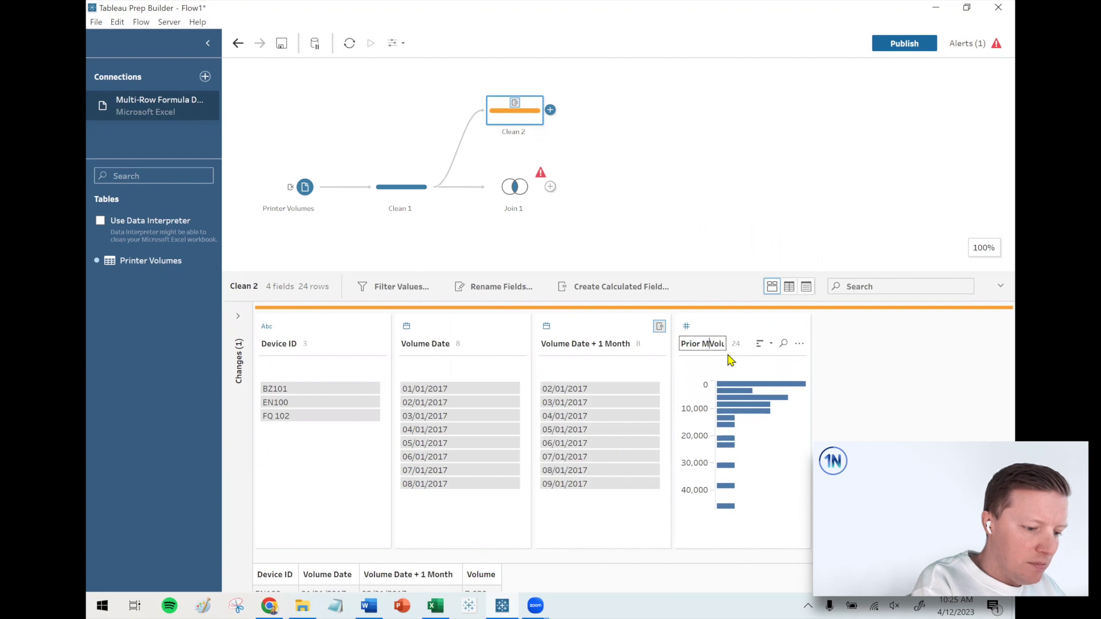
pyautogui.write(' Volume')
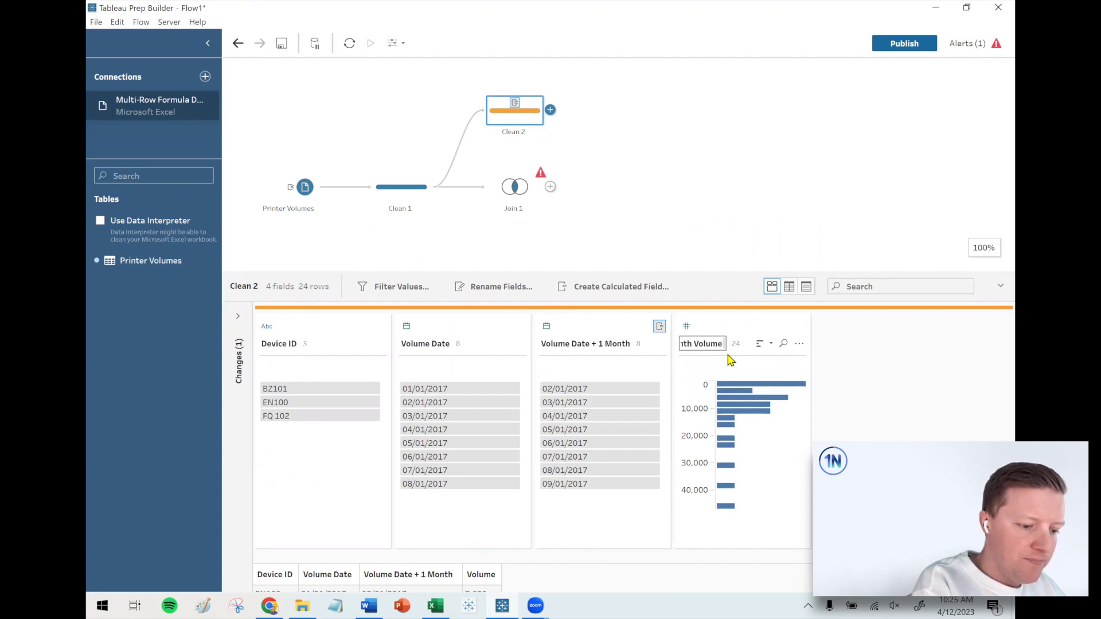
pyautogui.press('Return')
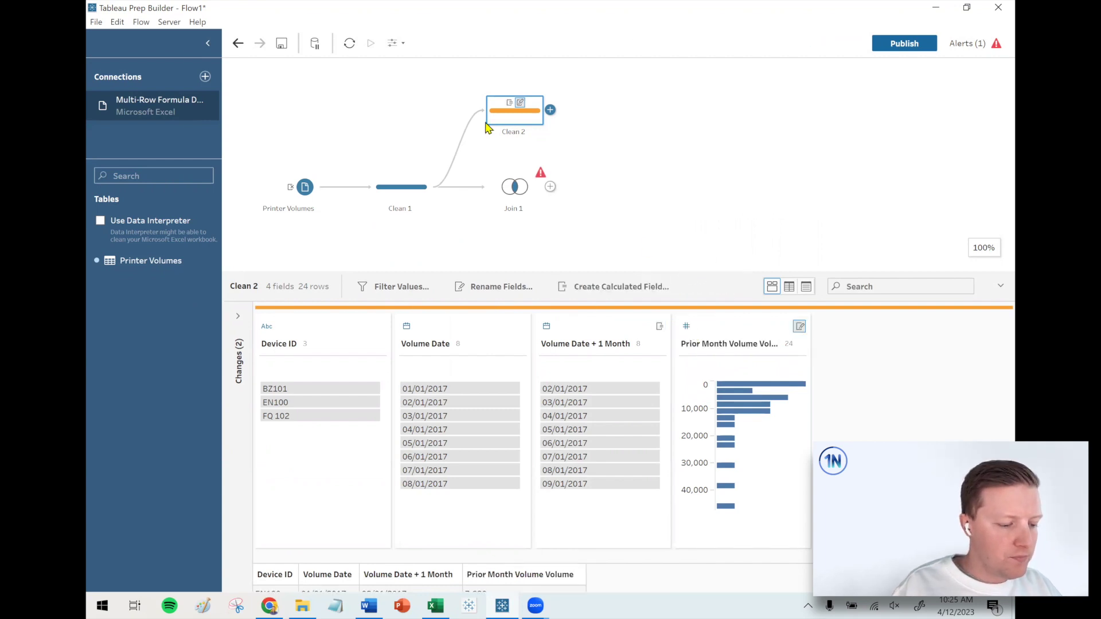
# - Remove Volume Date from Clean 2 and rename that step Prior Month
pyautogui.rightClick(468, 332)
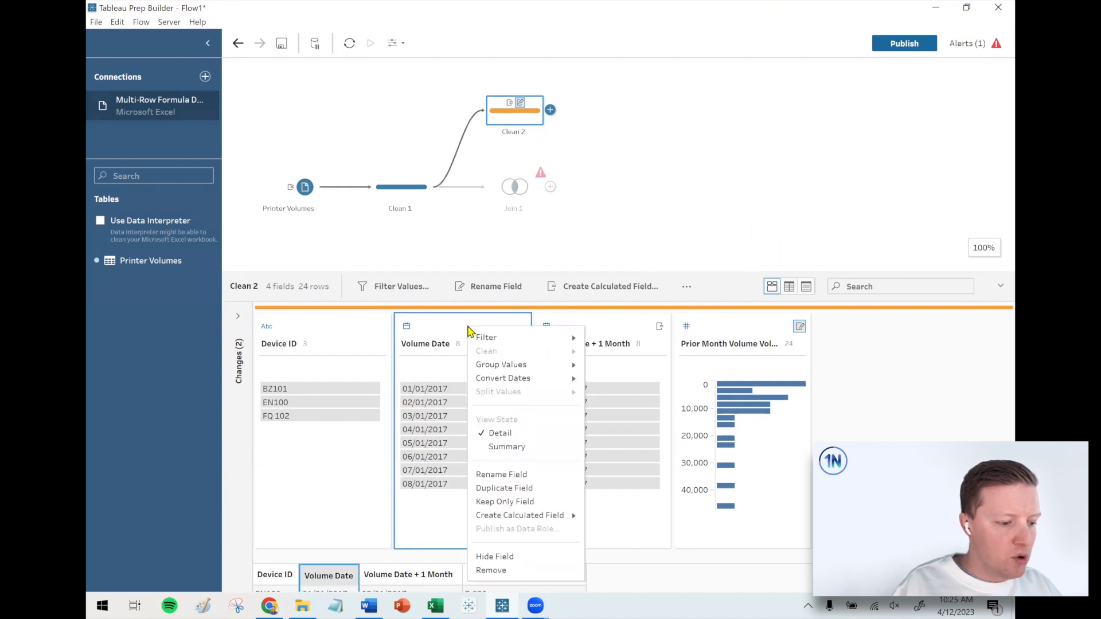
pyautogui.click(491, 571)
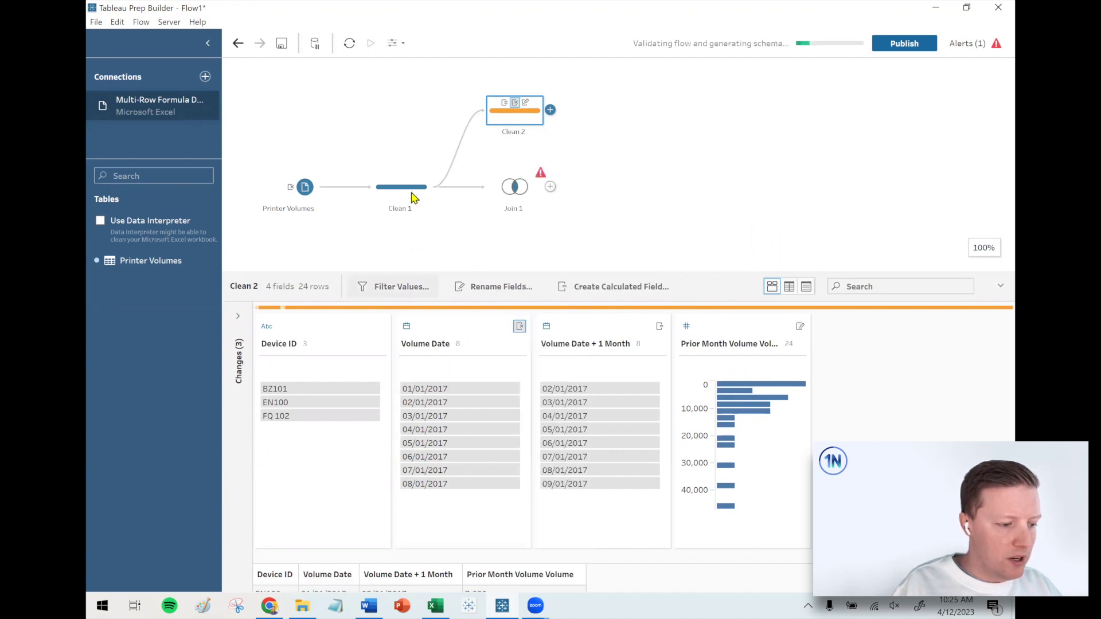
pyautogui.doubleClick(511, 132)
pyautogui.write('Pr')
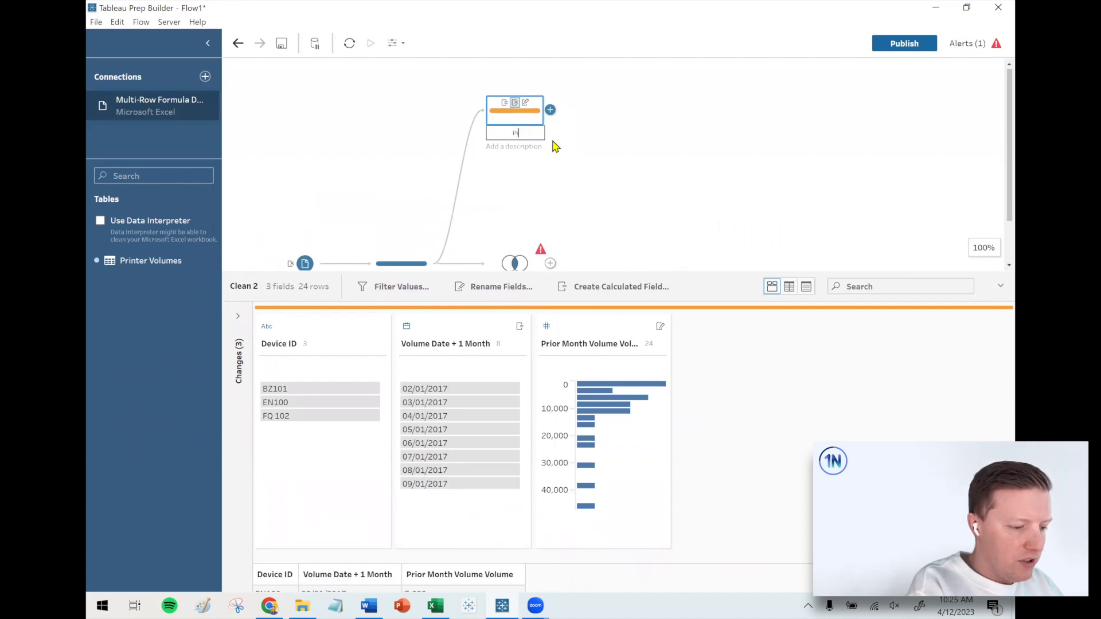
pyautogui.write('ior Month')
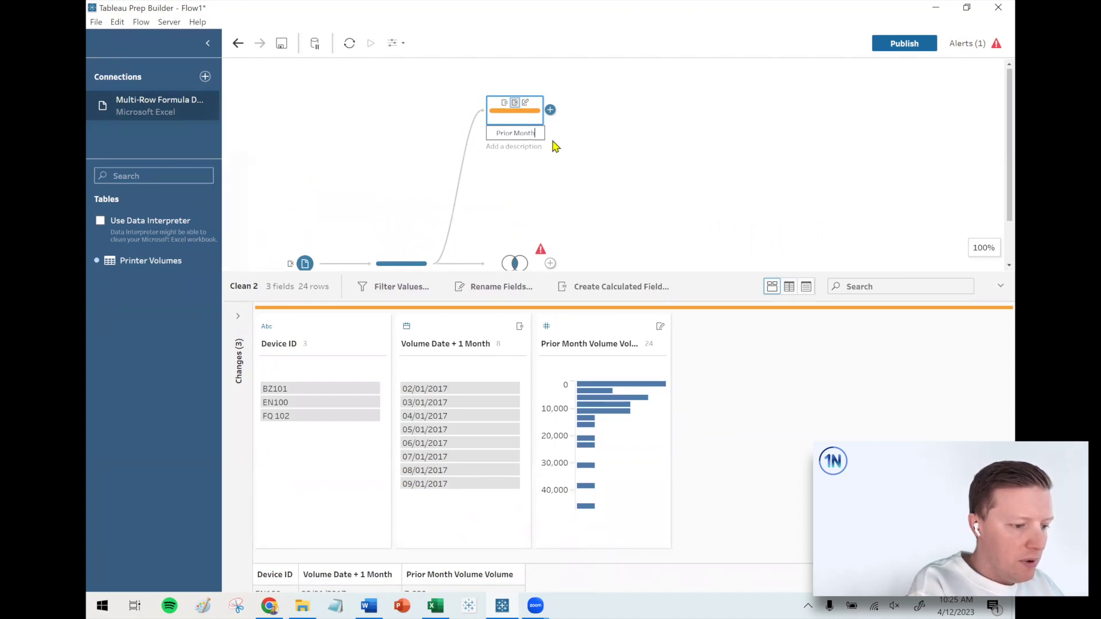
pyautogui.press('Return')
# - Rename Clean 1 to Current Month and feed Prior Month into Join 1
pyautogui.doubleClick(411, 211)
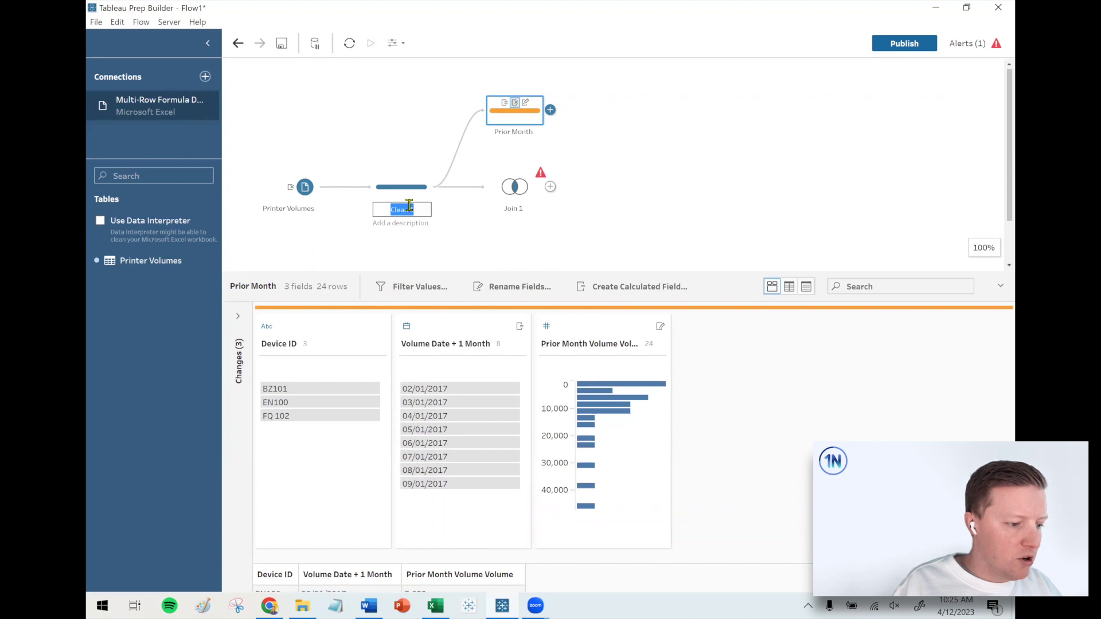
pyautogui.write('Current Month')
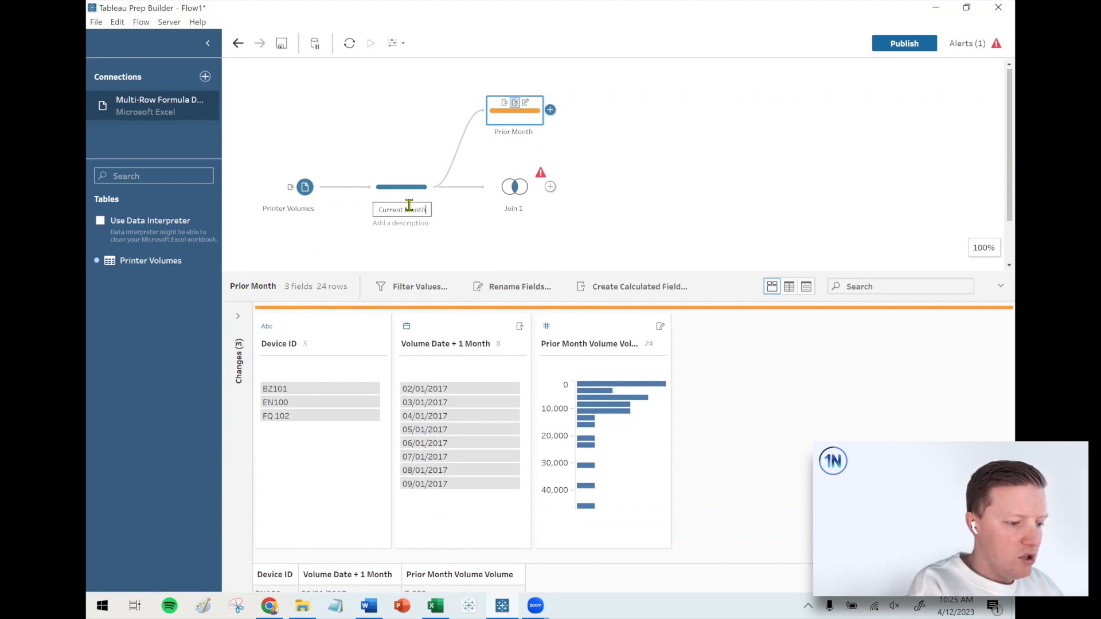
pyautogui.press('Return')
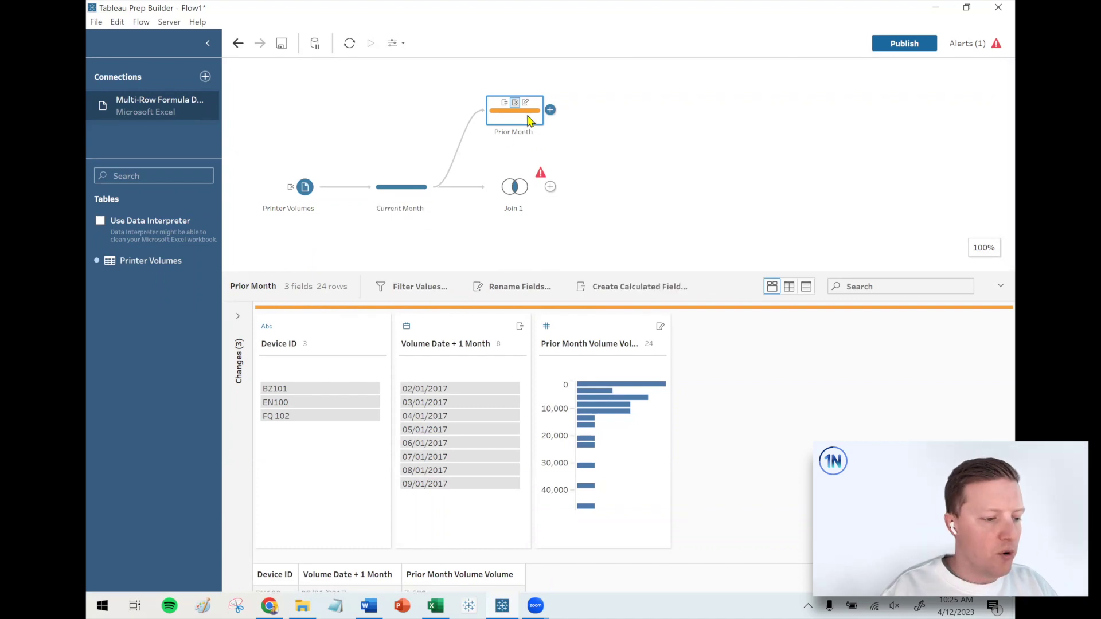
pyautogui.moveTo(506, 119); pyautogui.dragTo(496, 188)
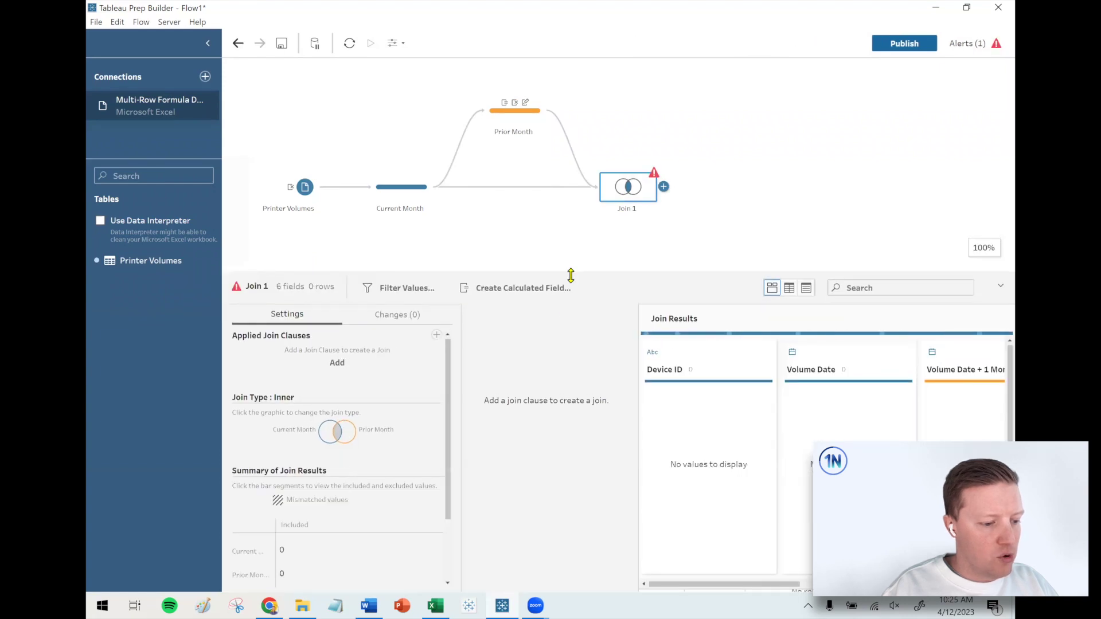
# - Add join clauses Device ID = Device ID and Volume Date = Volume Date + 1 Month
pyautogui.click(337, 276)
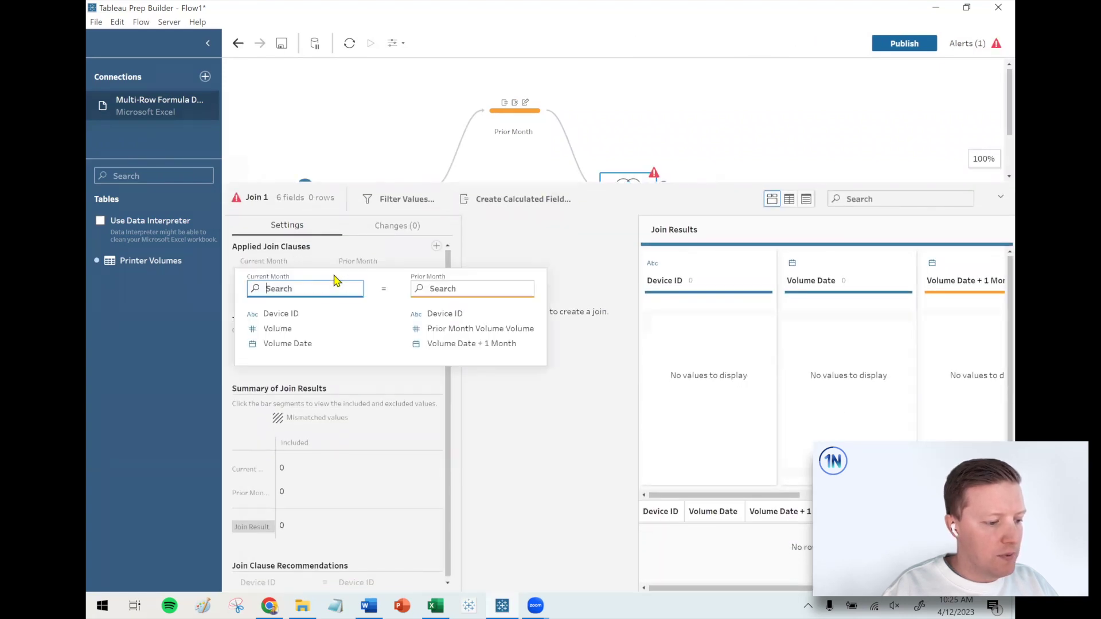
pyautogui.click(292, 313)
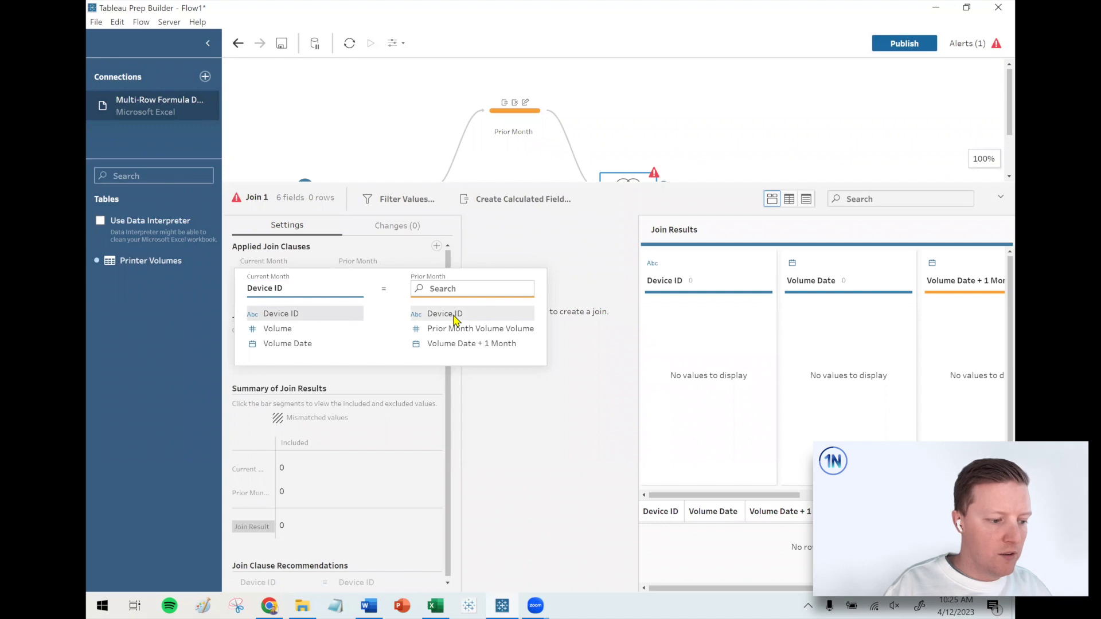
pyautogui.click(454, 315)
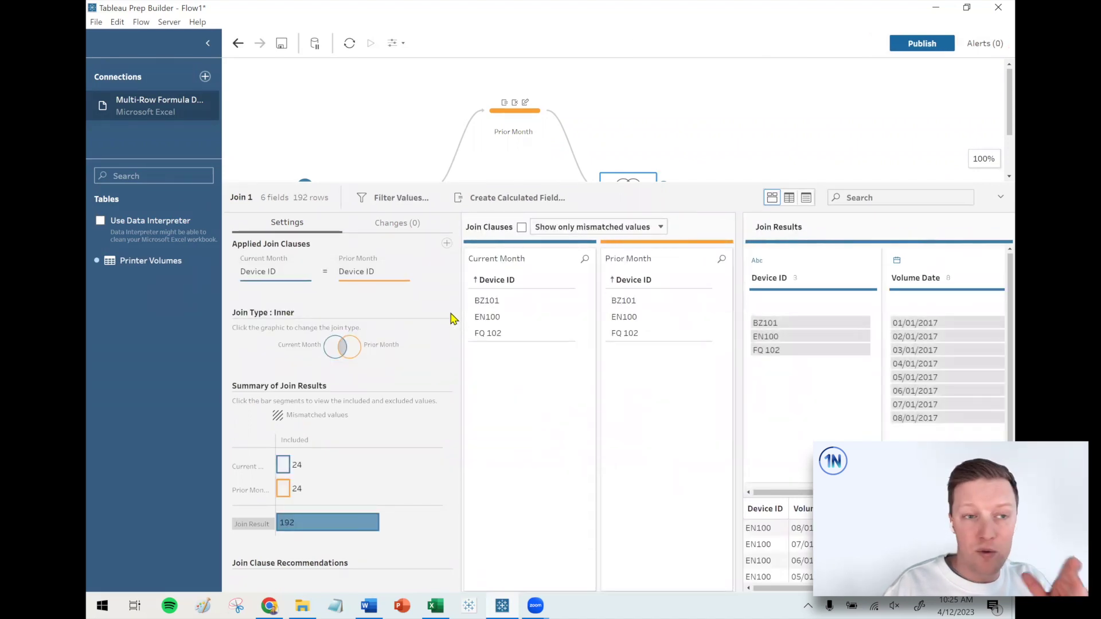
pyautogui.click(446, 243)
pyautogui.click(296, 363)
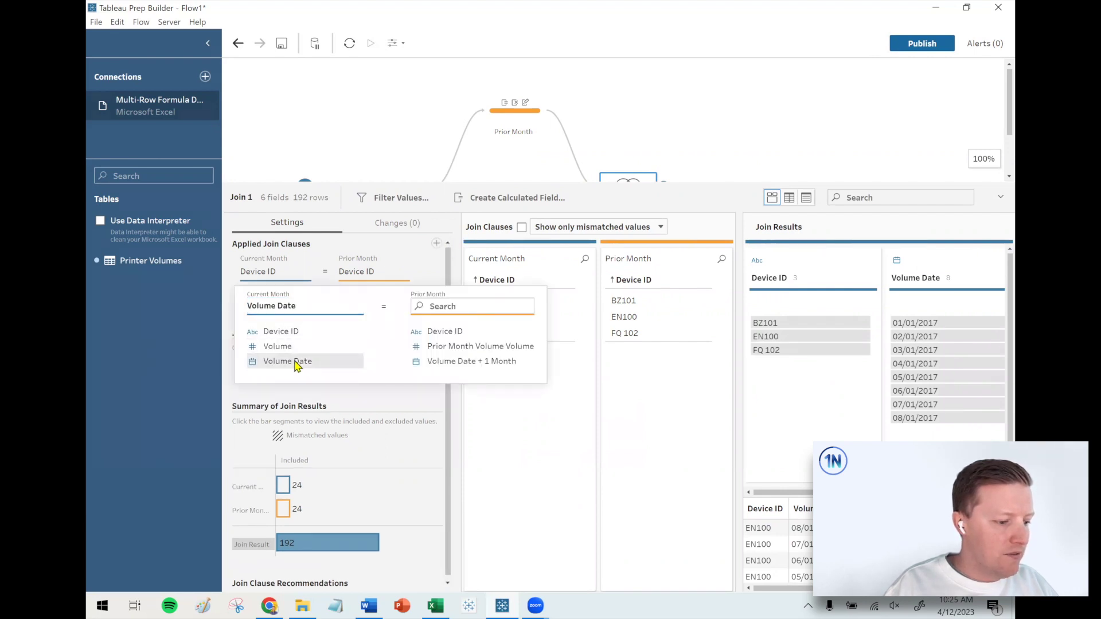
pyautogui.click(458, 363)
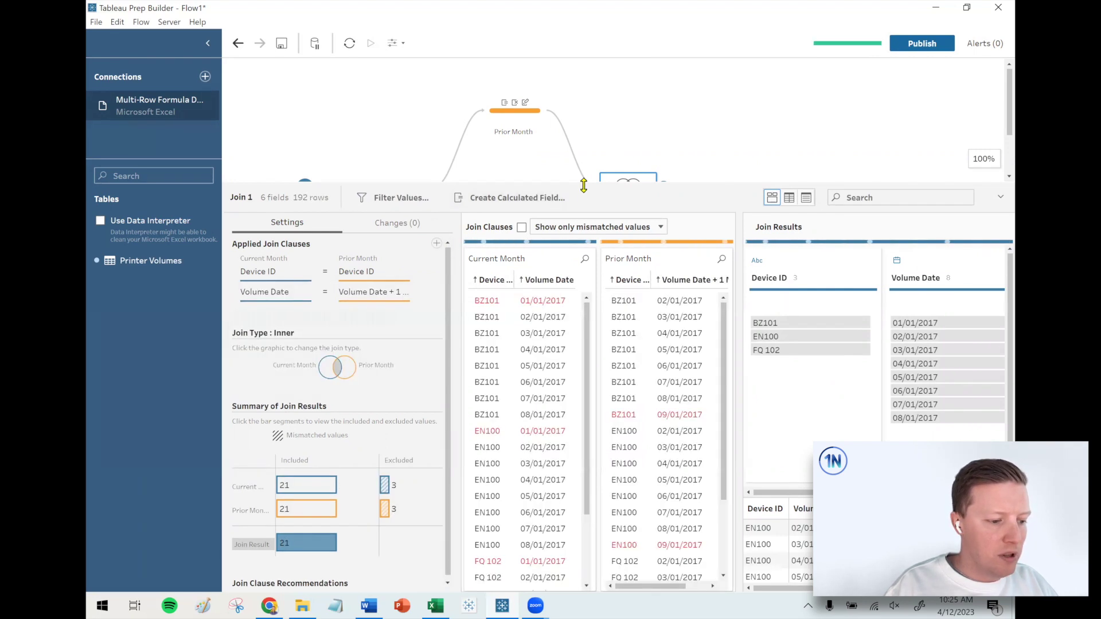
pyautogui.moveTo(584, 185); pyautogui.dragTo(556, 59)
# - Set Join 1 to a left join returning 24 rows, then switch to Excel
pyautogui.moveTo(386, 389)
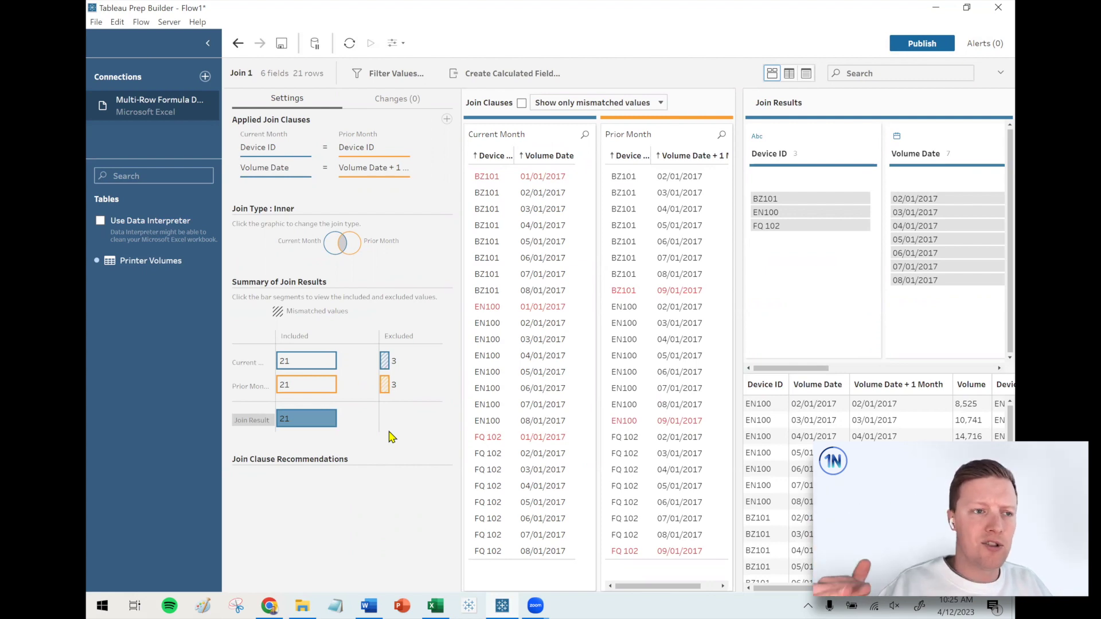
pyautogui.click(331, 248)
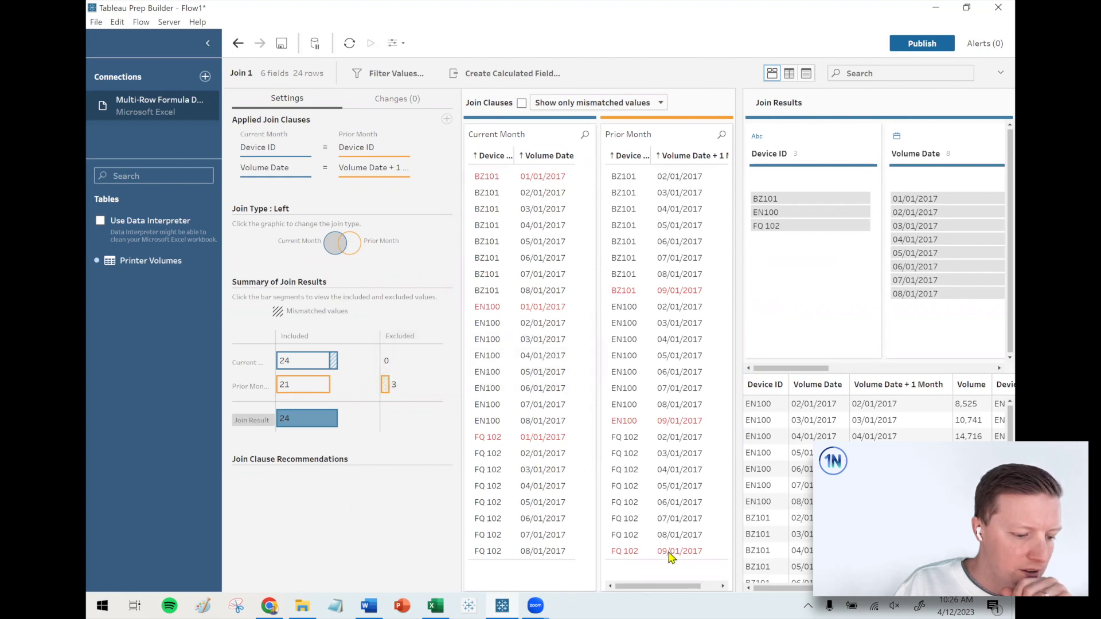
pyautogui.click(437, 605)
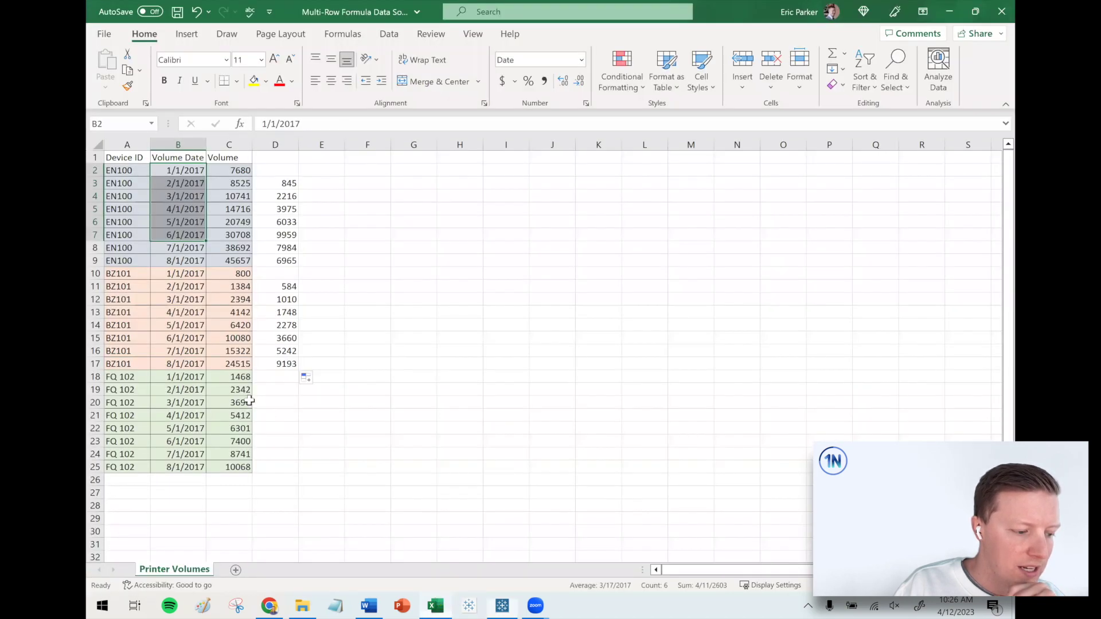
# - Check the last row's date and volume in Excel, then minimize it to return to the flow
pyautogui.moveTo(184, 468); pyautogui.dragTo(245, 482)
pyautogui.click(223, 496)
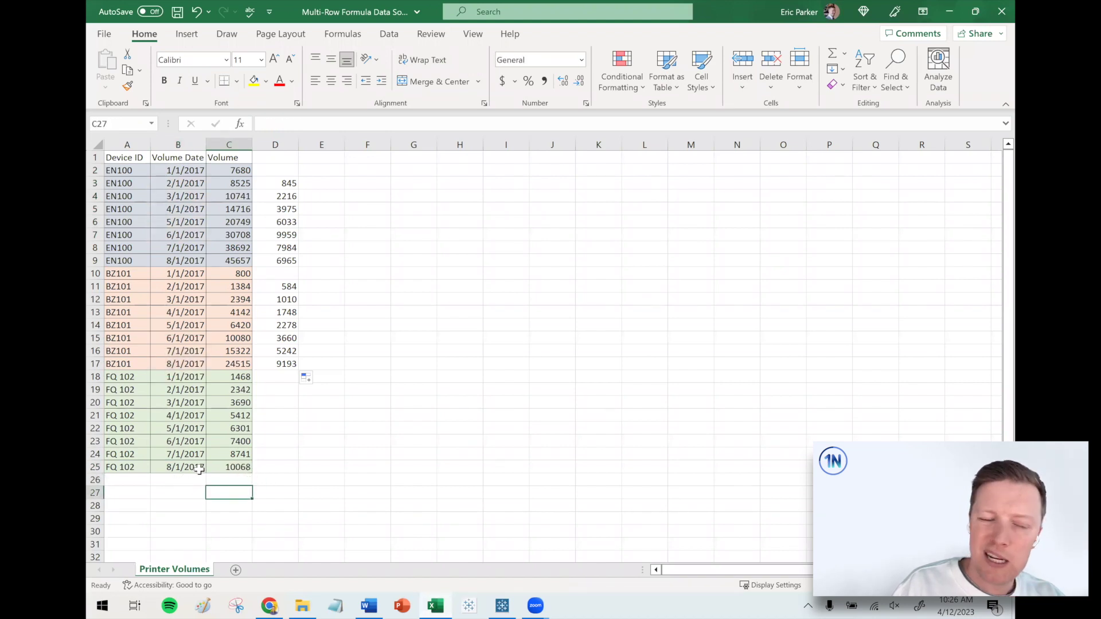
pyautogui.click(950, 12)
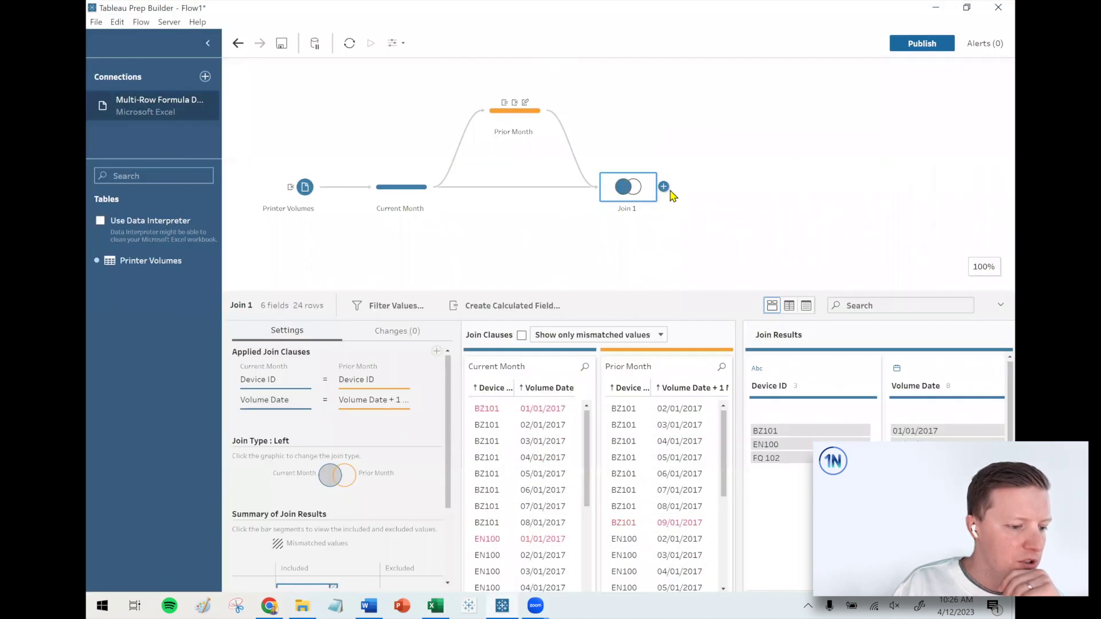
pyautogui.click(663, 187)
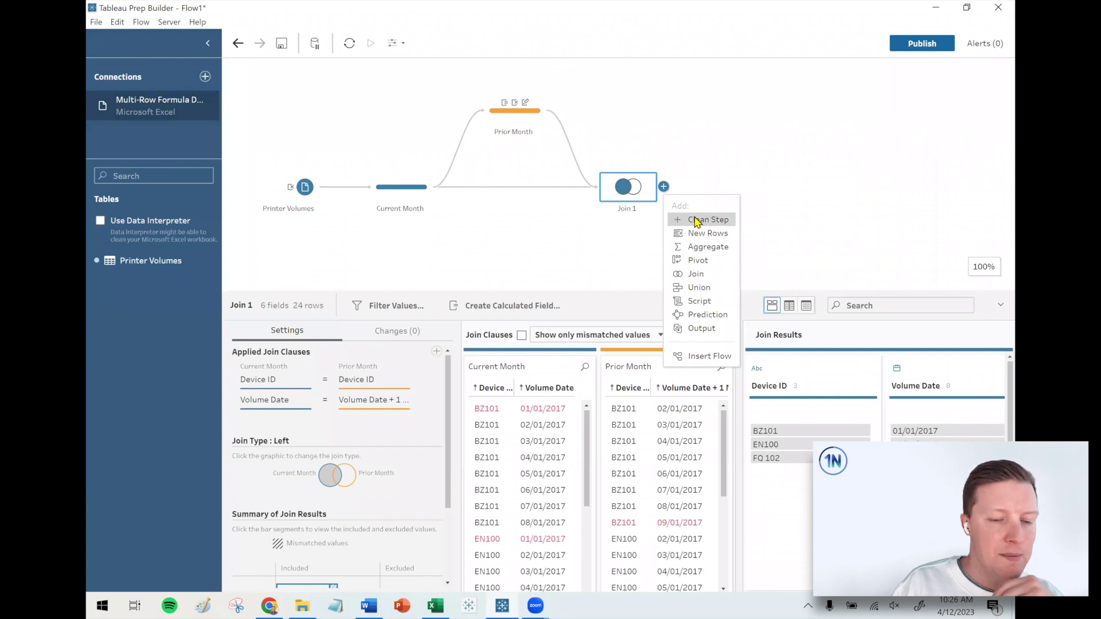
# - Add a Clean step after Join 1 and enlarge its profile pane to show the data grid
pyautogui.click(697, 220)
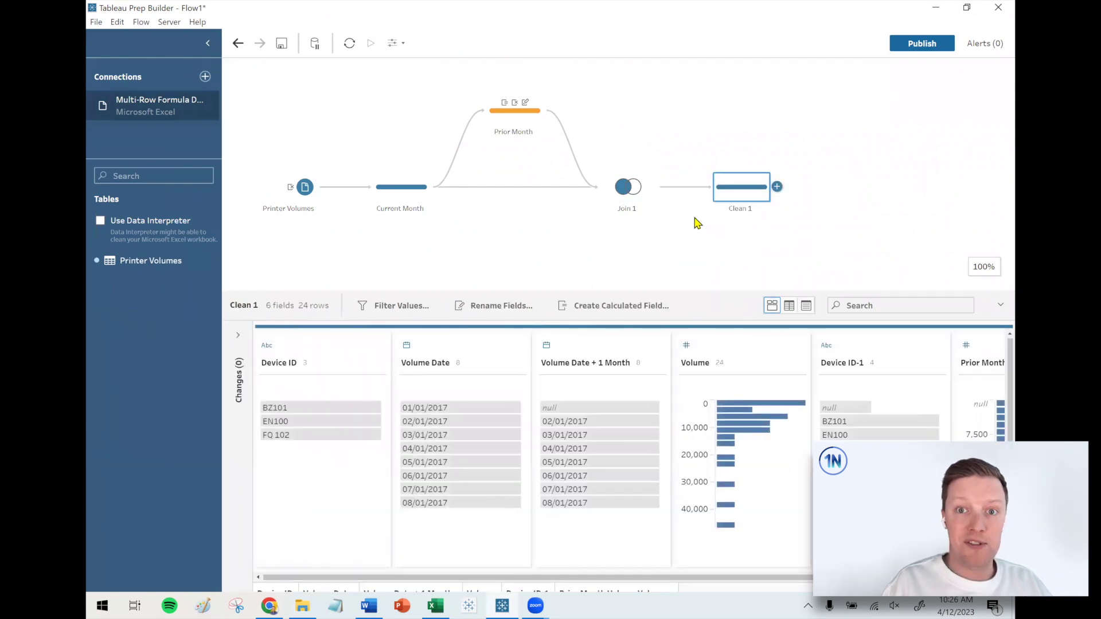
pyautogui.moveTo(635, 292); pyautogui.dragTo(634, 249)
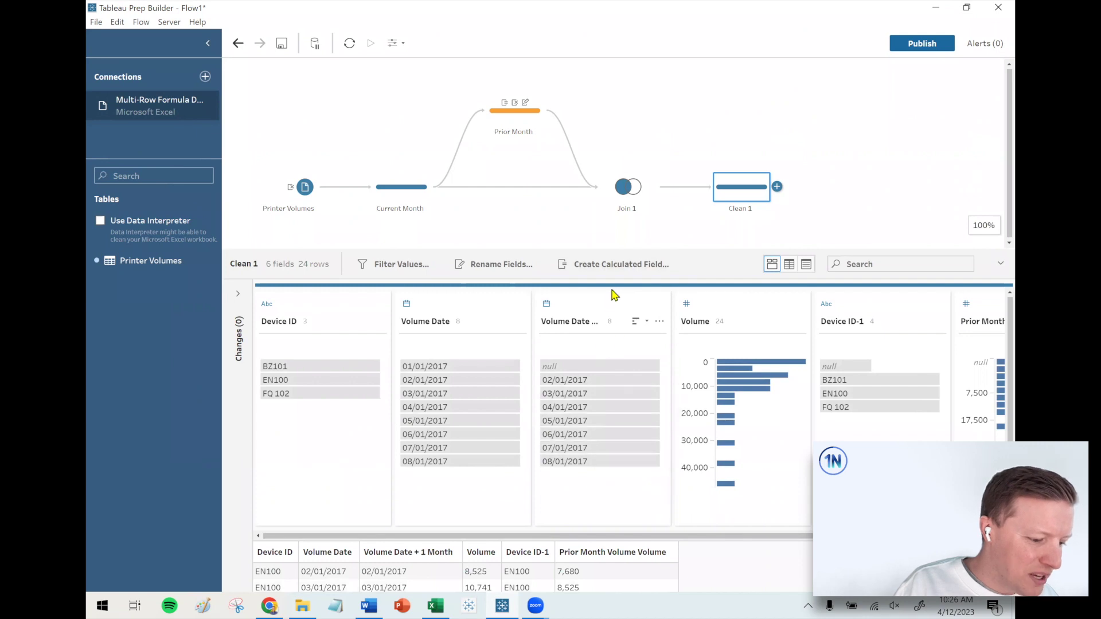
pyautogui.moveTo(625, 251); pyautogui.dragTo(625, 241)
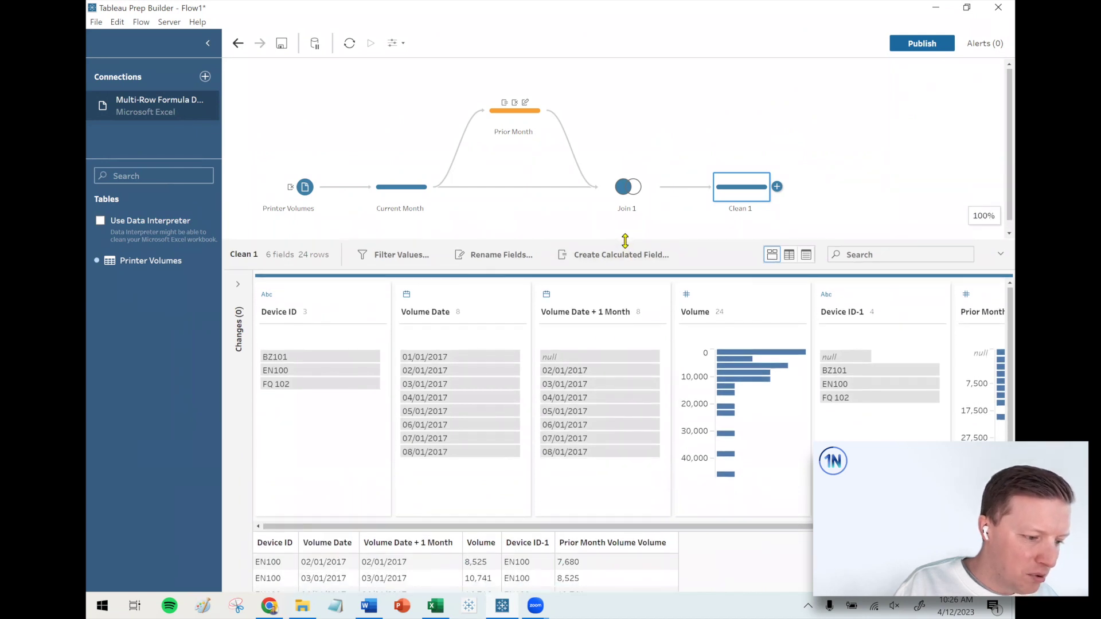
# - Remove the Volume Date + 1 Month and Device ID-1 fields from the Clean step
pyautogui.click(460, 295)
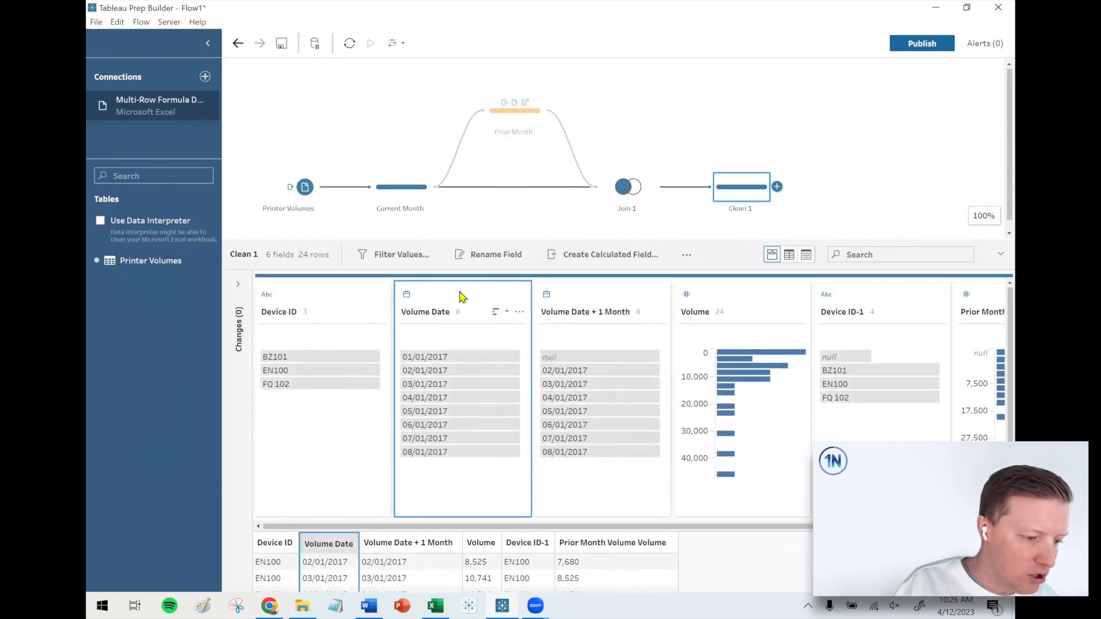
pyautogui.click(592, 299)
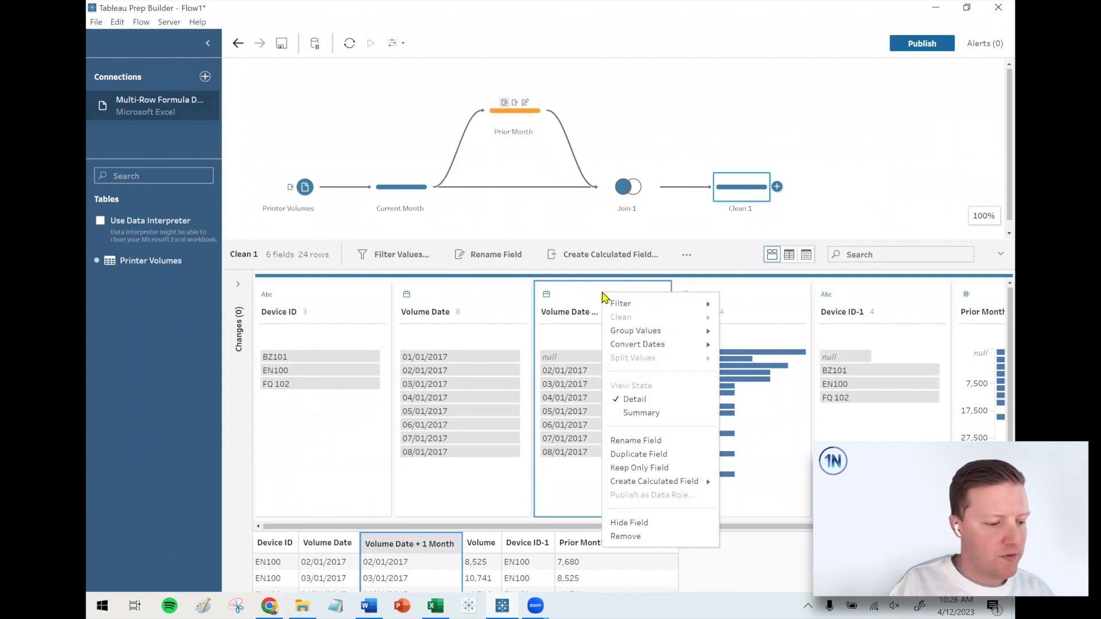
pyautogui.rightClick(602, 294)
pyautogui.click(653, 537)
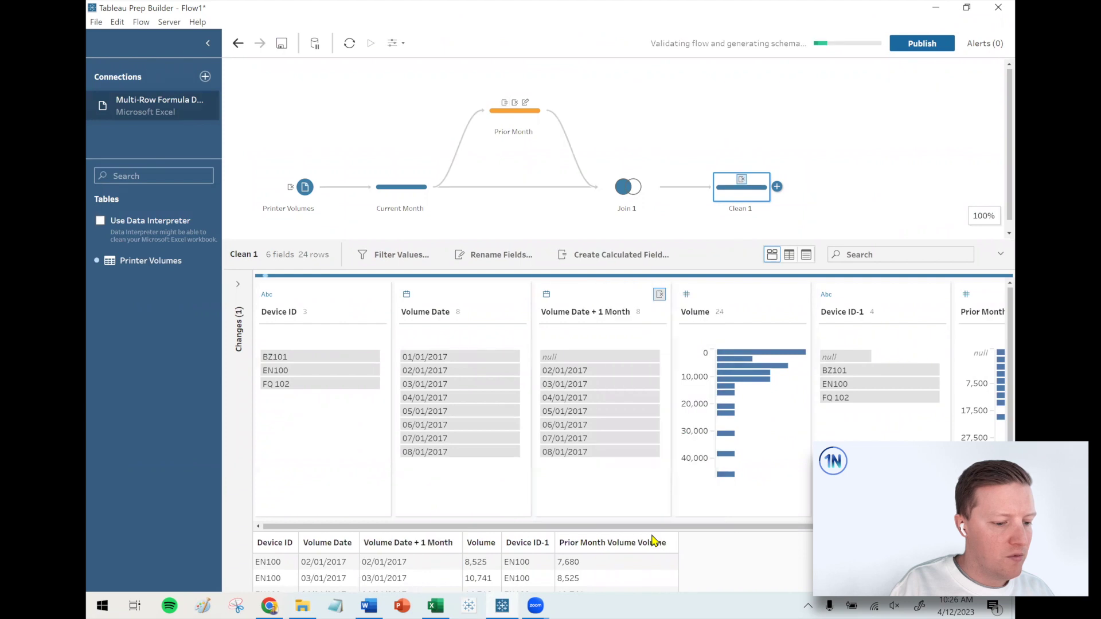
pyautogui.click(740, 295)
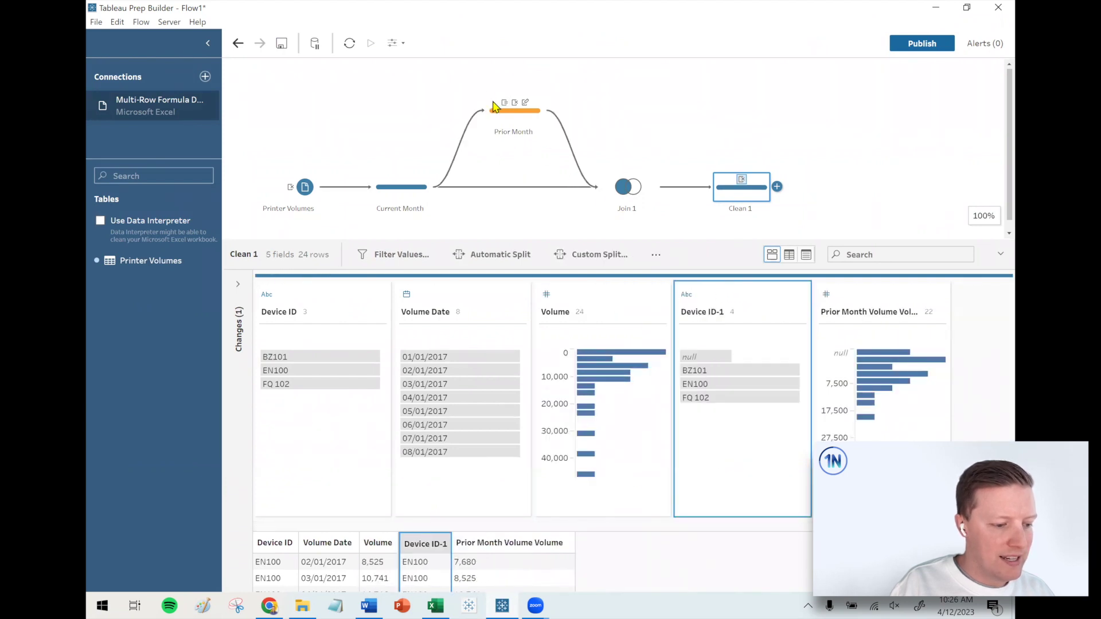
pyautogui.rightClick(745, 295)
pyautogui.click(795, 522)
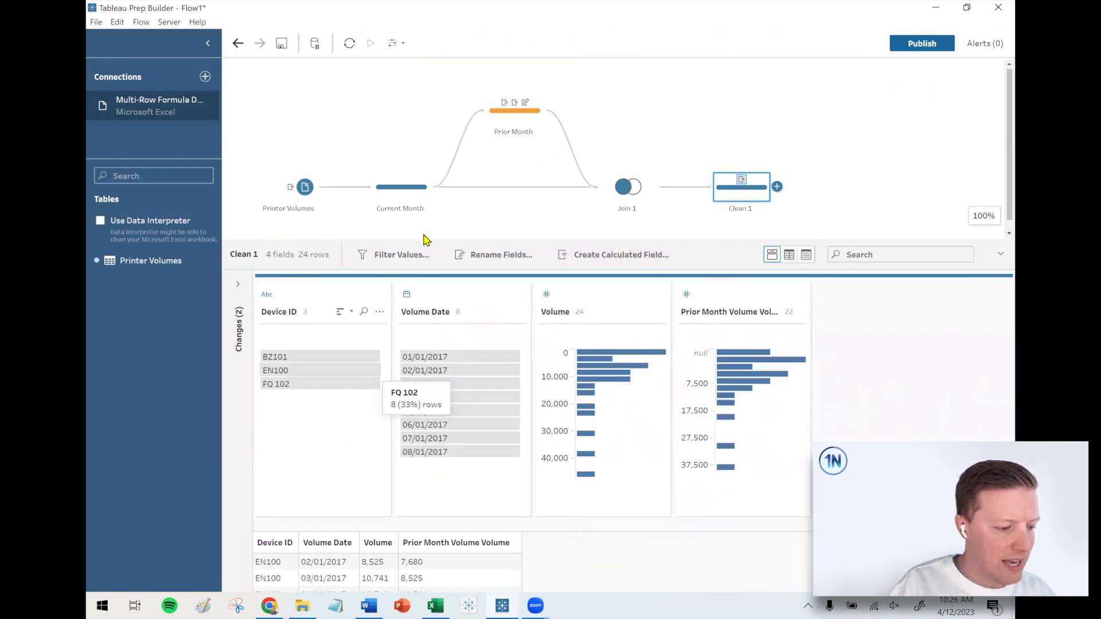
# - Check the EN100 02/01/2017 row: volume 8,525 beside prior month 7,680, then compare in Excel
pyautogui.moveTo(430, 239); pyautogui.dragTo(431, 169)
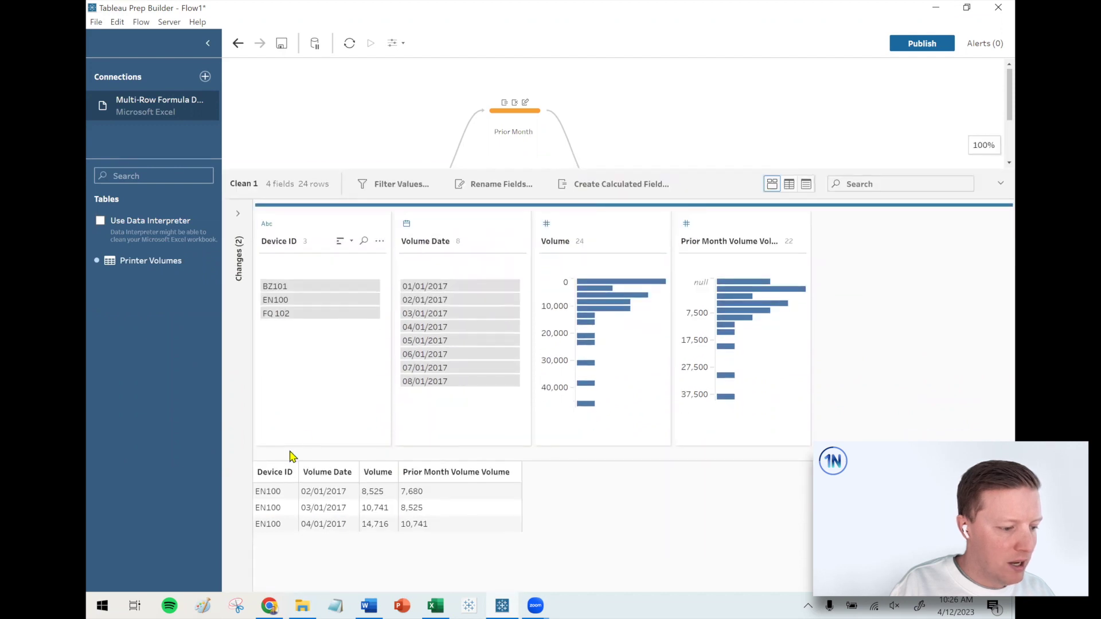
pyautogui.click(278, 492)
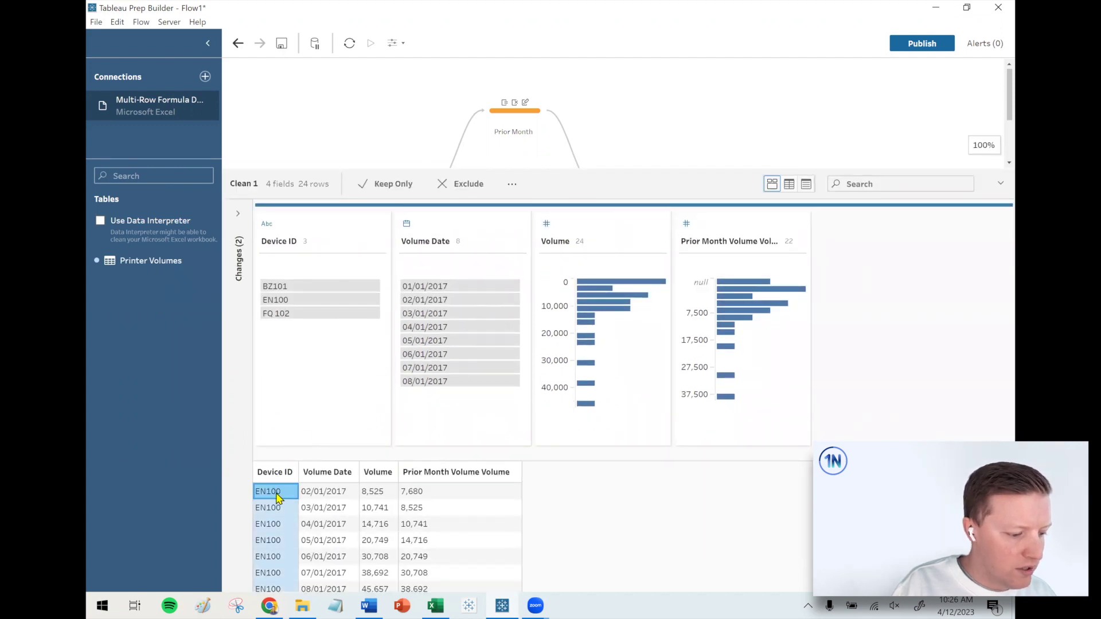
pyautogui.click(322, 495)
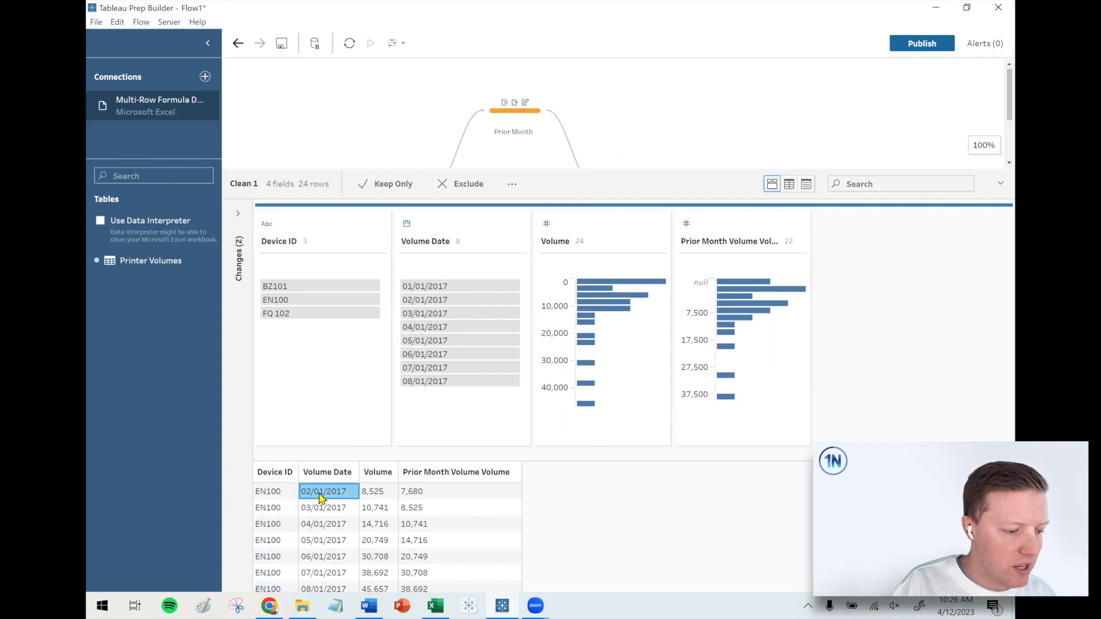
pyautogui.click(378, 496)
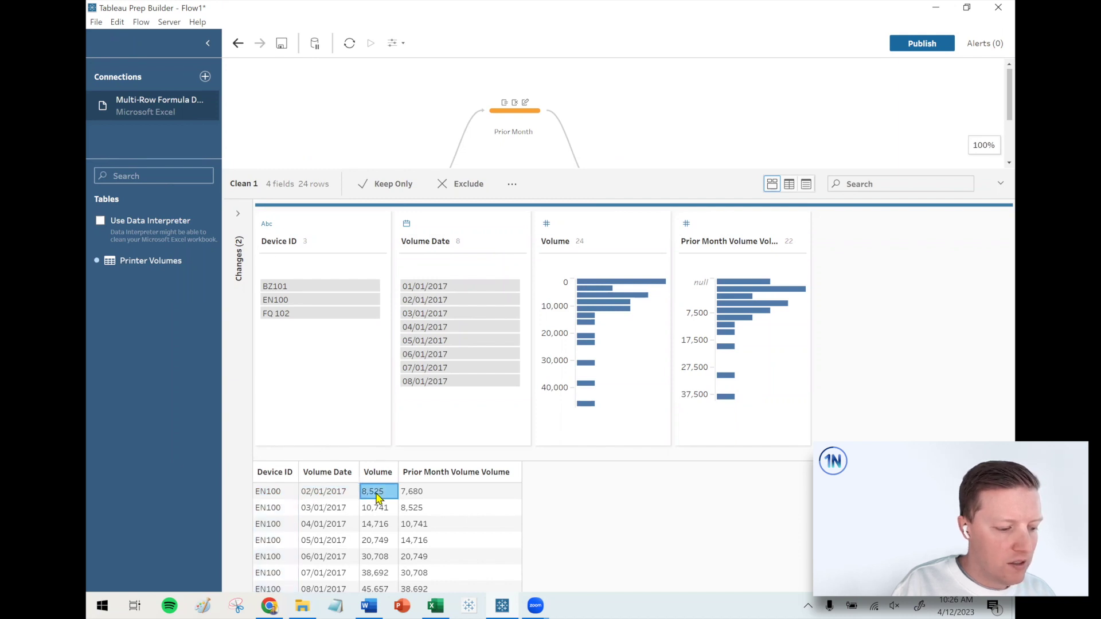
pyautogui.click(422, 499)
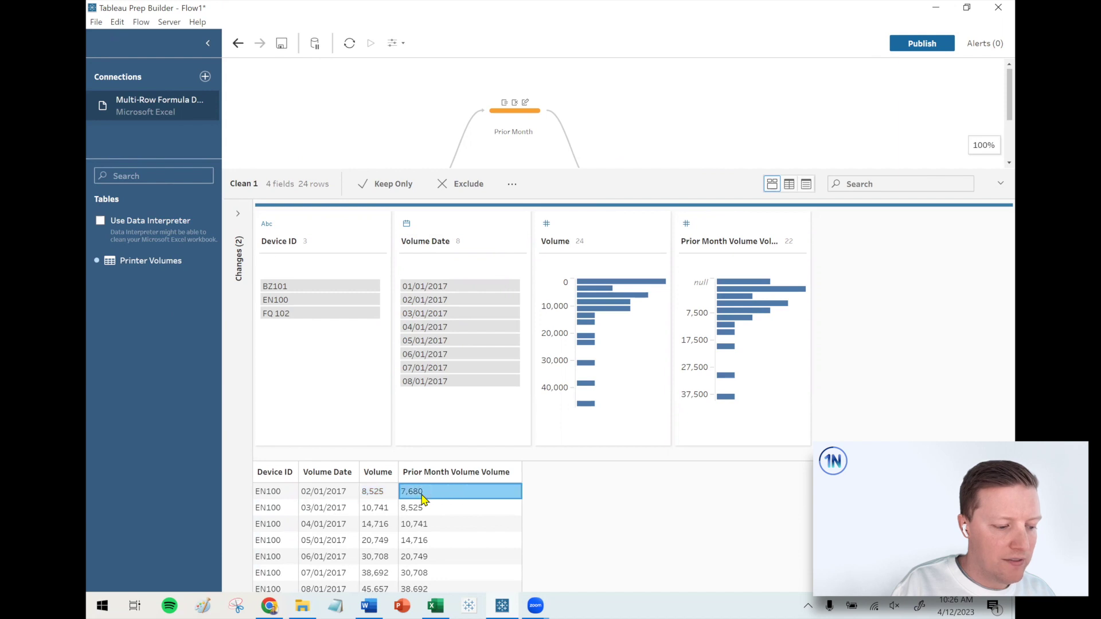
pyautogui.click(435, 605)
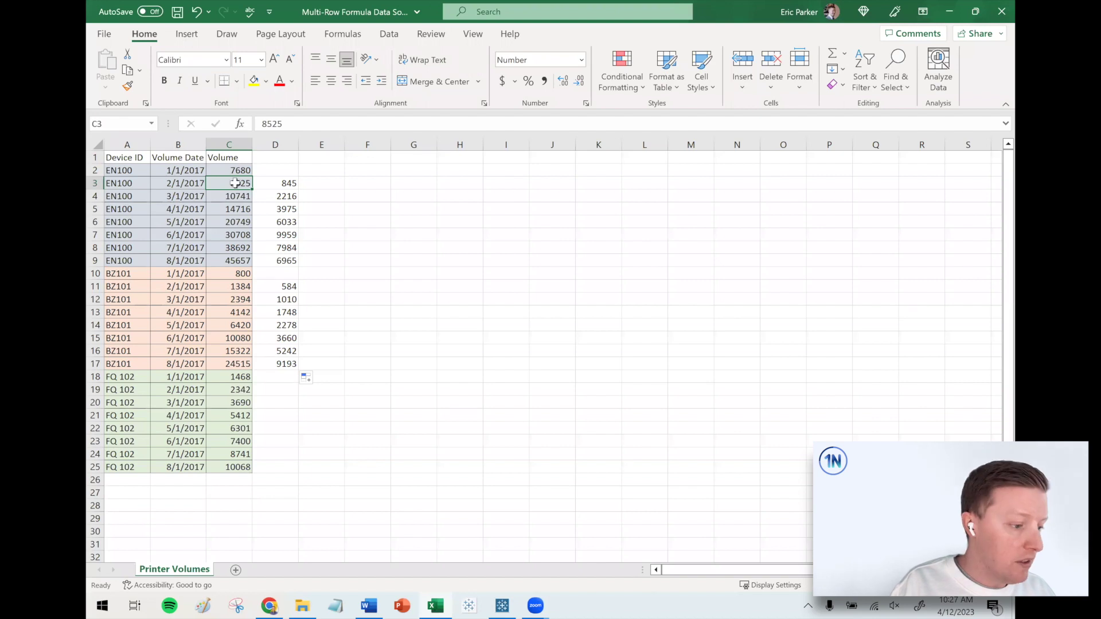
# - Compare Excel's EN100 2/1/2017 row with the January volume 7680 in C2
pyautogui.moveTo(118, 183); pyautogui.dragTo(241, 172)
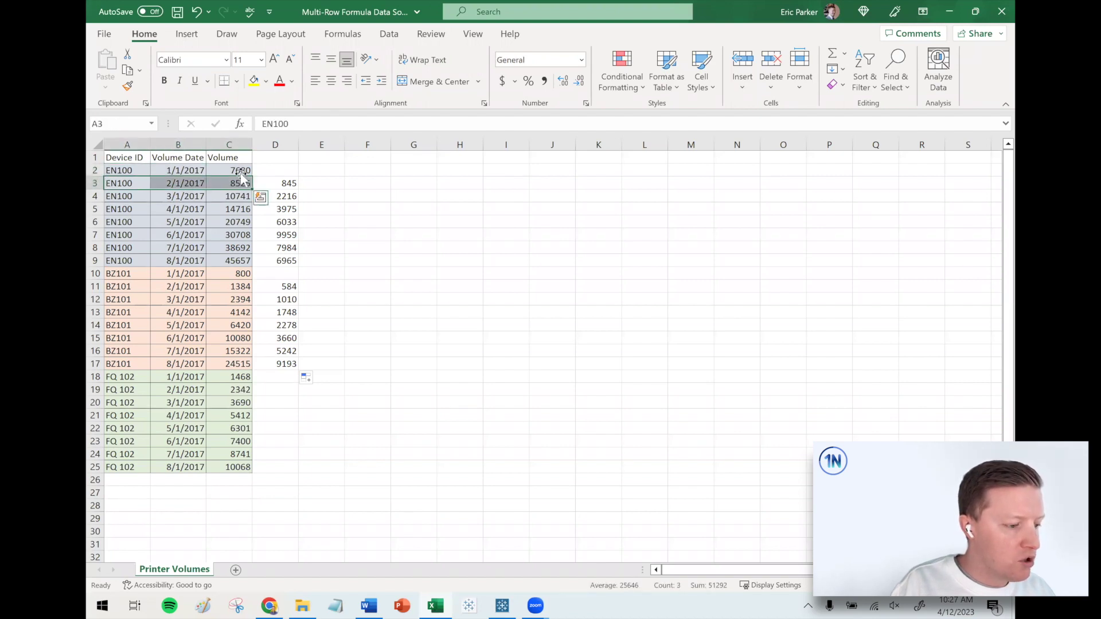
pyautogui.click(241, 171)
pyautogui.click(330, 196)
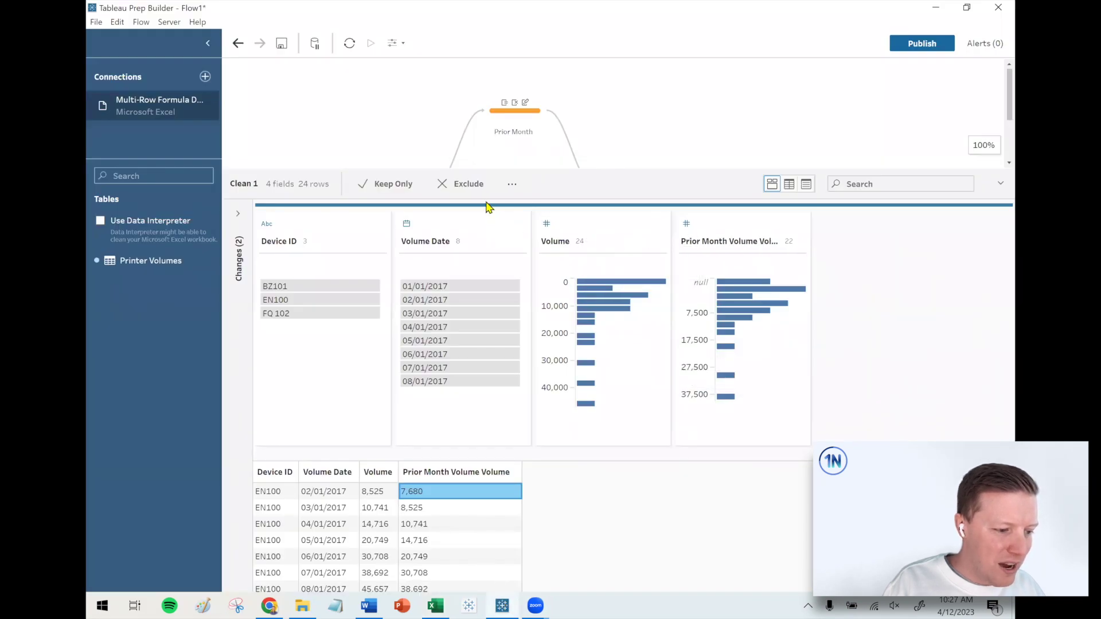
pyautogui.click(583, 229)
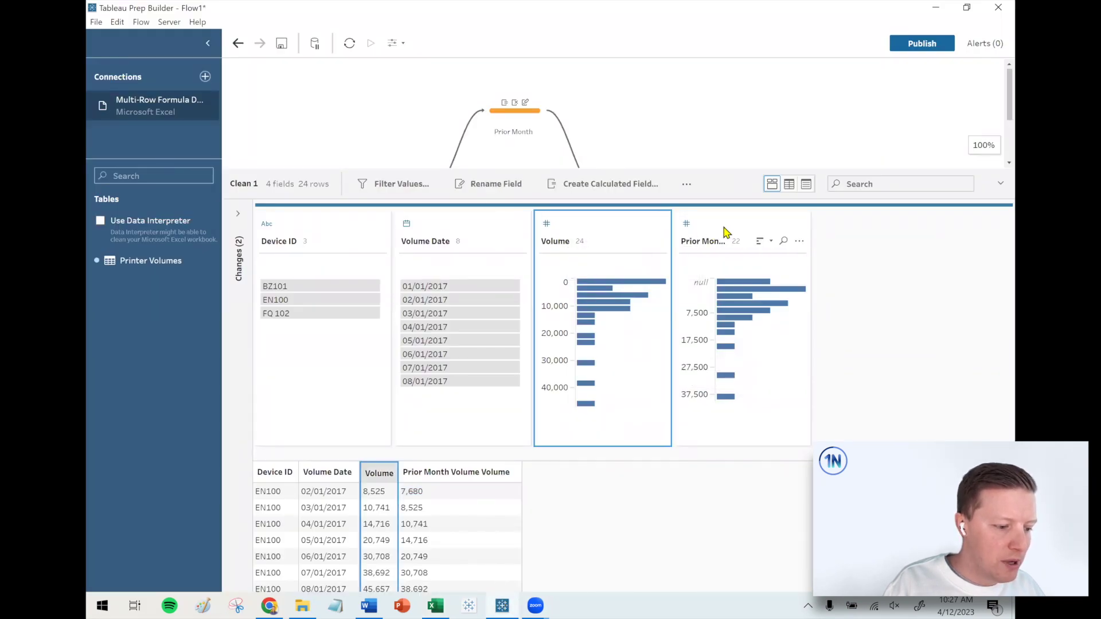
pyautogui.click(727, 228)
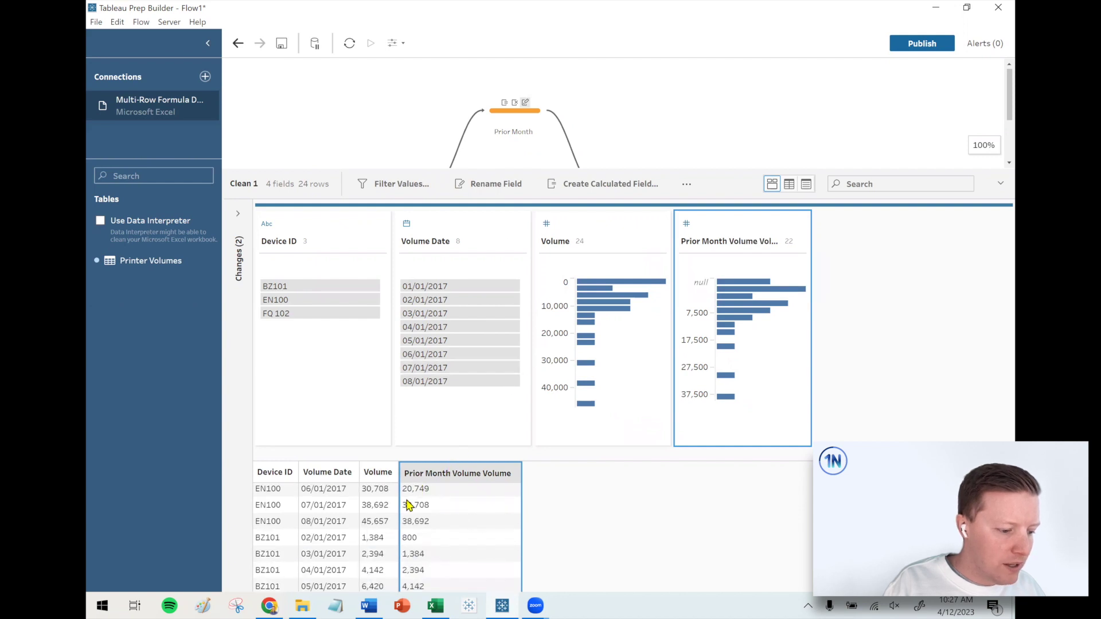
pyautogui.click(380, 496)
pyautogui.click(443, 496)
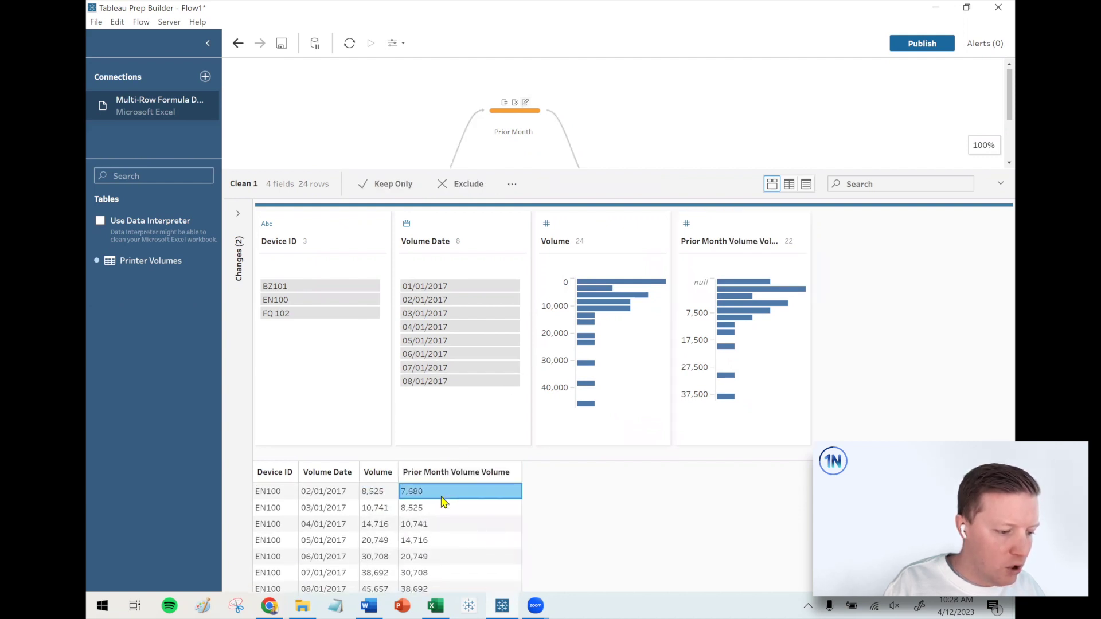
pyautogui.scroll(-5, 448, 524)
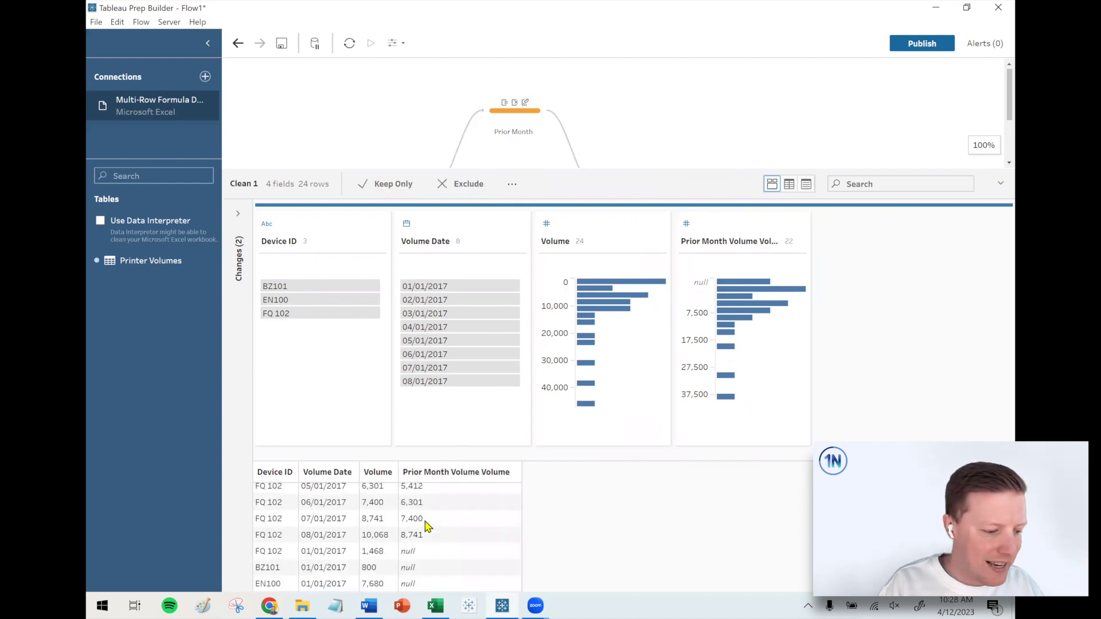
pyautogui.click(337, 554)
pyautogui.click(435, 554)
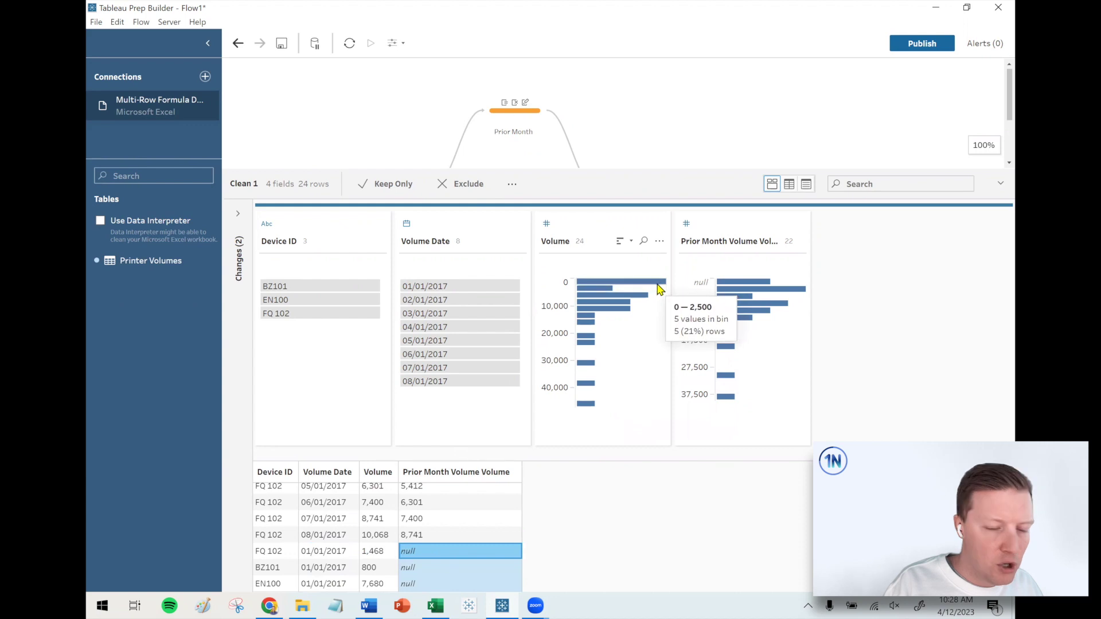
pyautogui.click(514, 184)
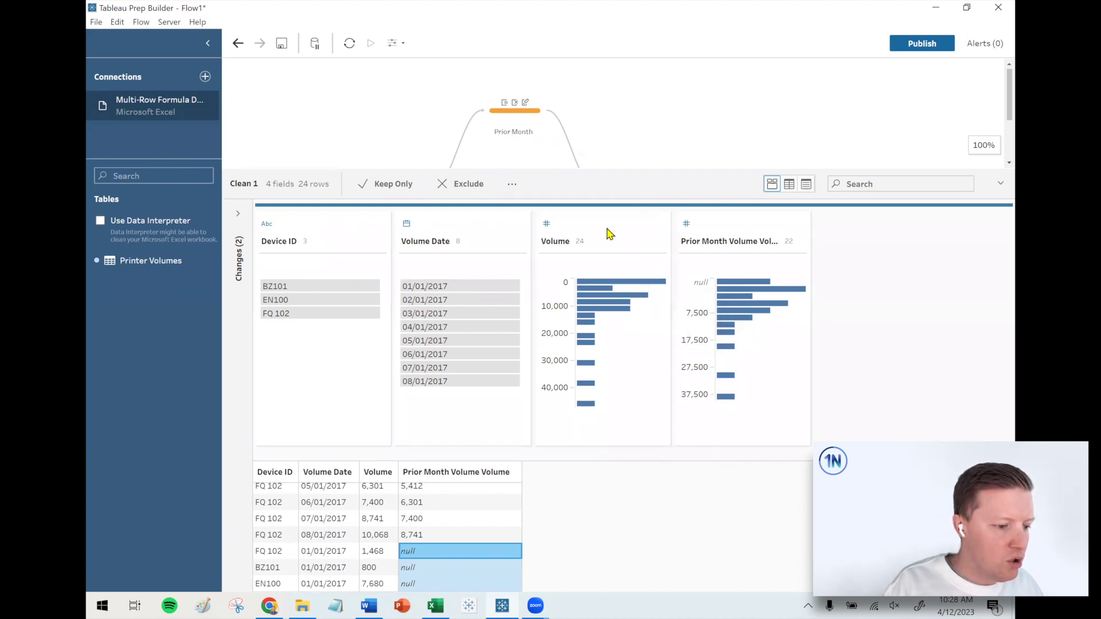
pyautogui.click(519, 185)
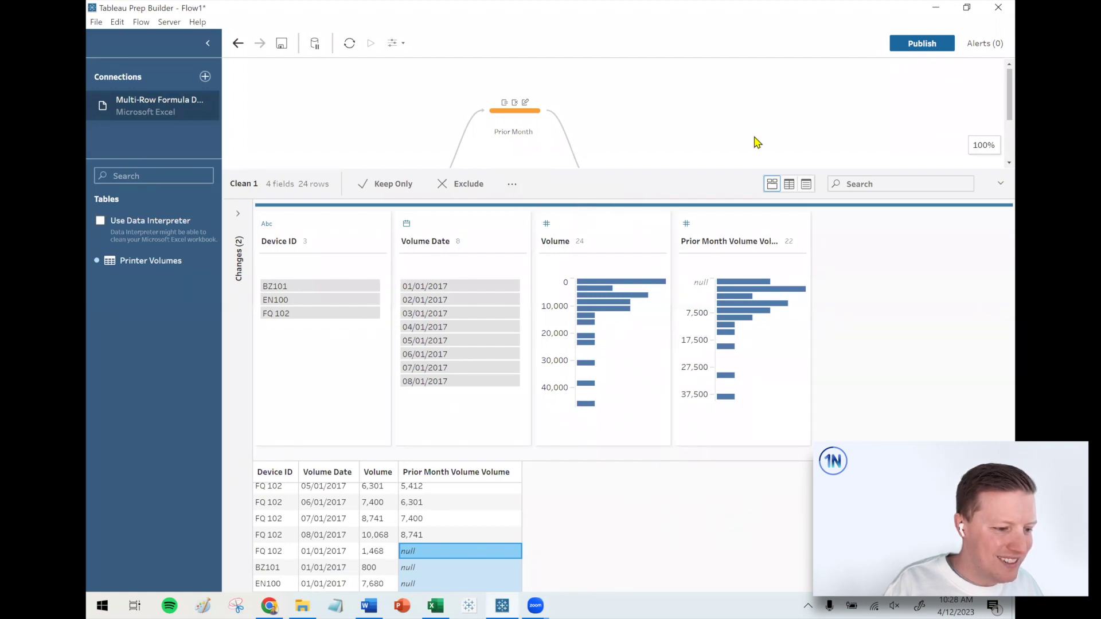
pyautogui.scroll(-2, 758, 140)
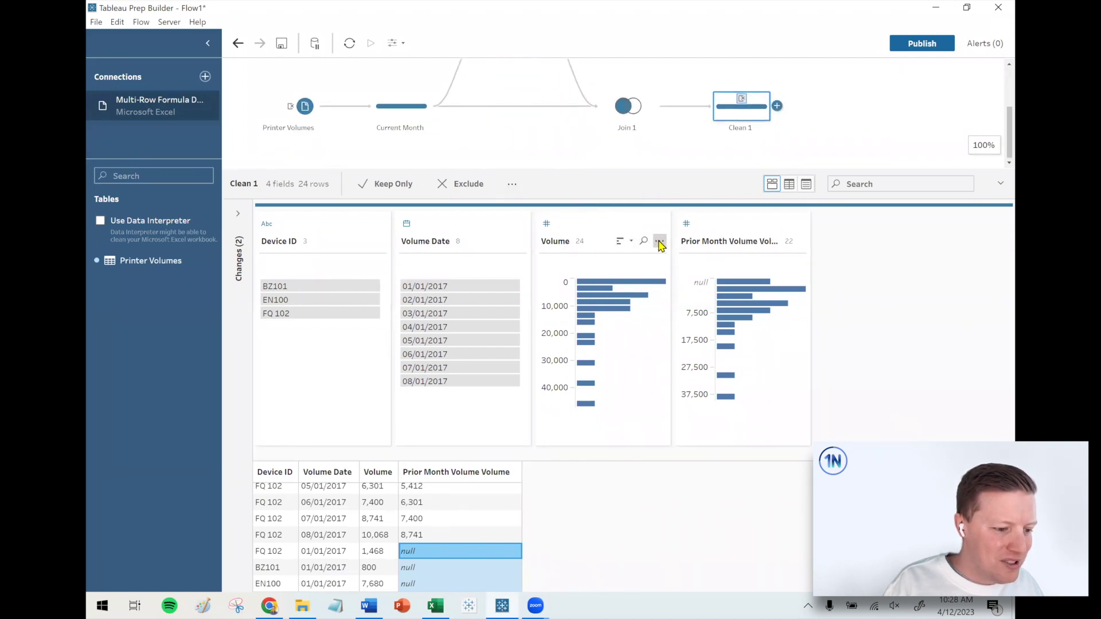
pyautogui.click(659, 241)
# - Create custom calculation 'Volume - Diff From Last Month' as ZN([Volume]) - ZN([Prior Month Volume Volume])
pyautogui.moveTo(713, 425)
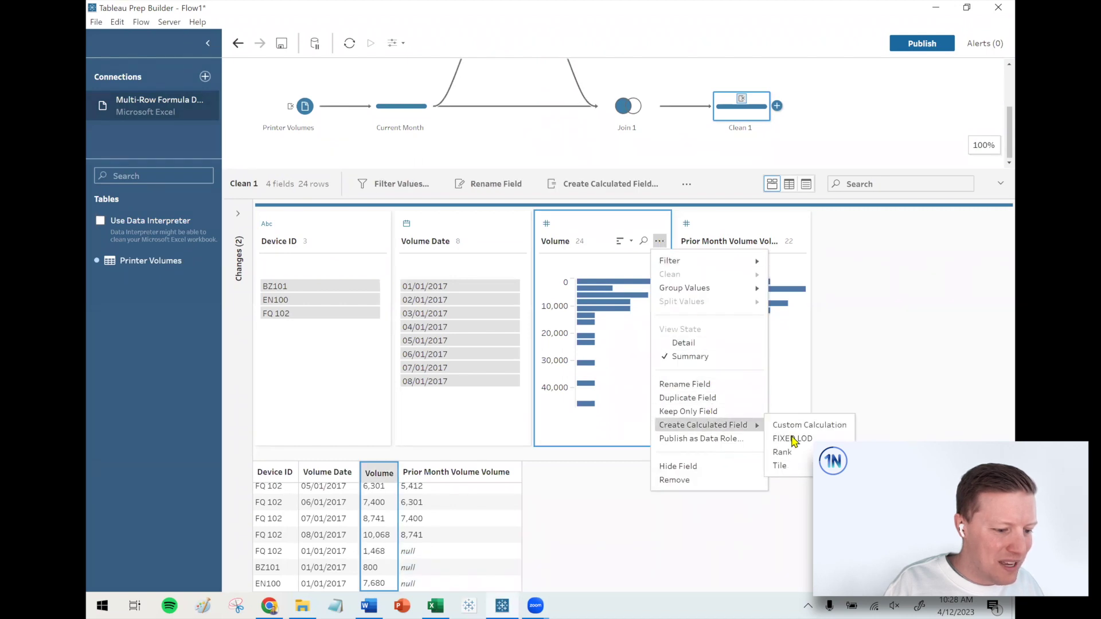
pyautogui.click(805, 424)
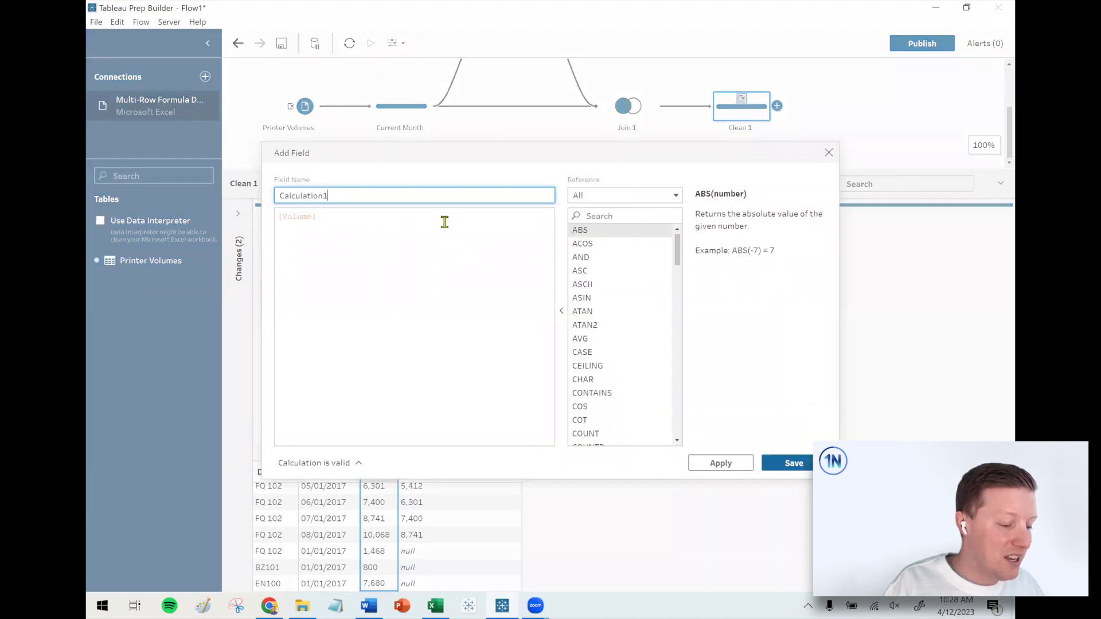
pyautogui.hotkey('ctrl', 'a')
pyautogui.write('D')
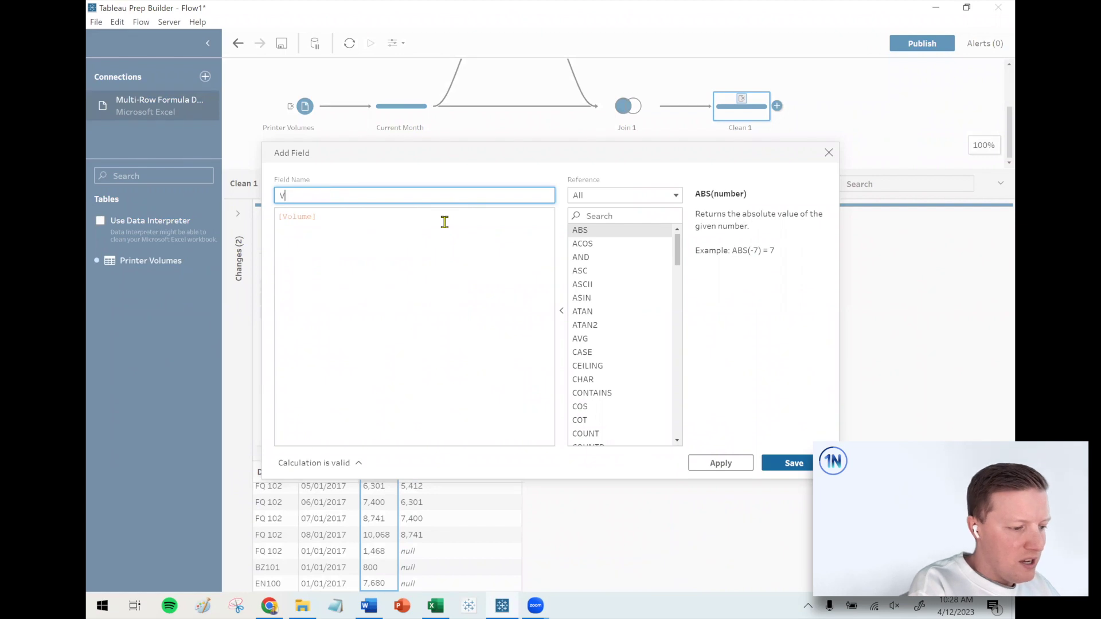
pyautogui.write('olume')
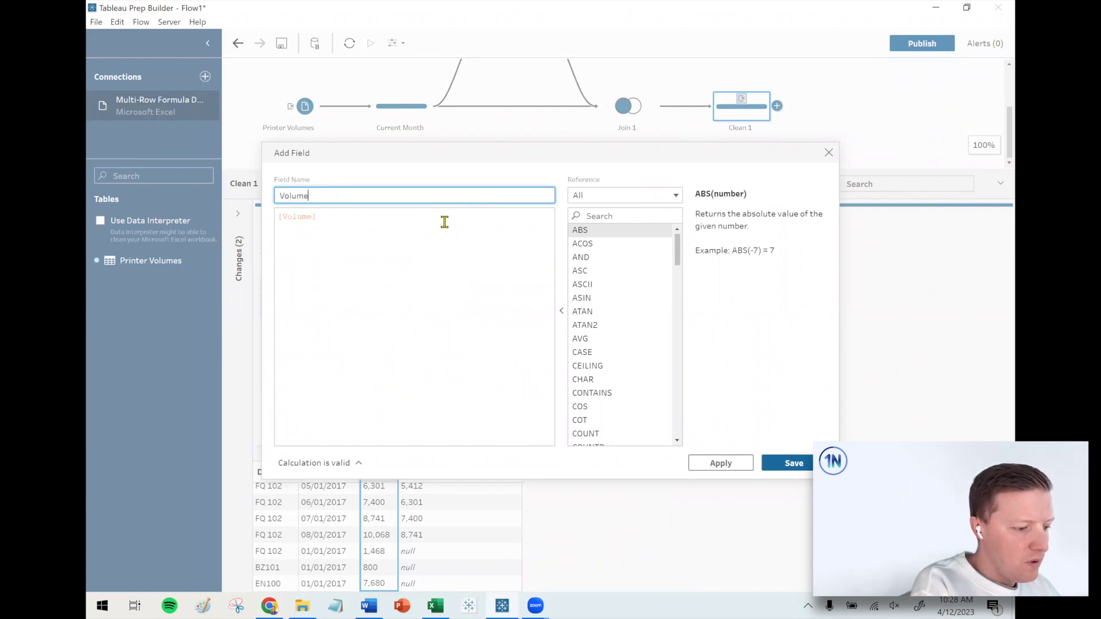
pyautogui.write(' - Diff From Last Month')
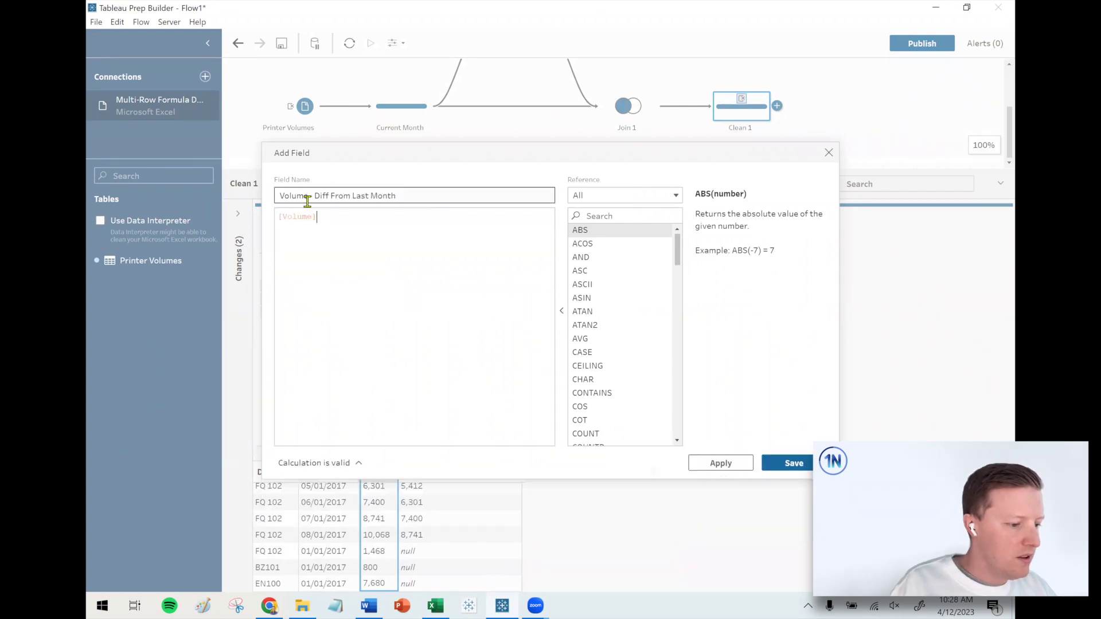
pyautogui.click(293, 224)
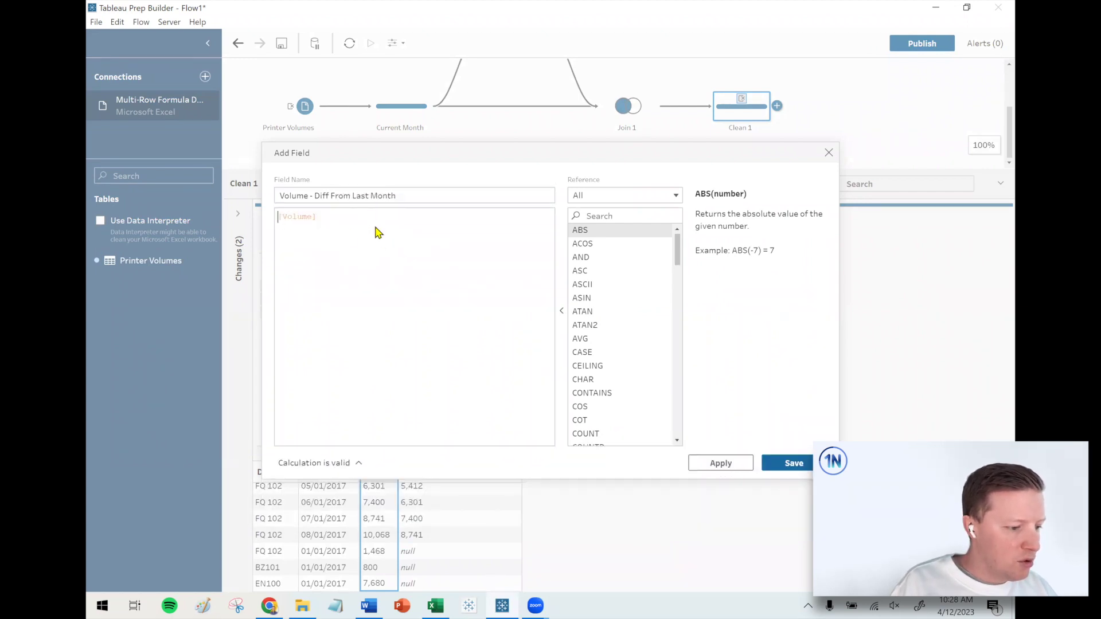
pyautogui.write('ZN([Volume]')
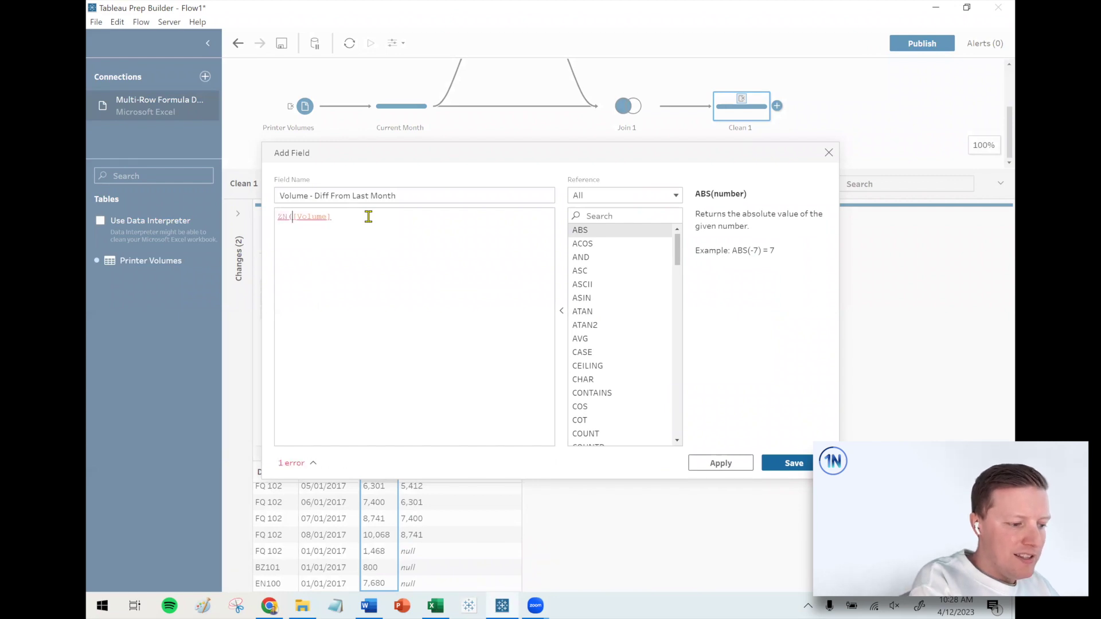
pyautogui.write(')')
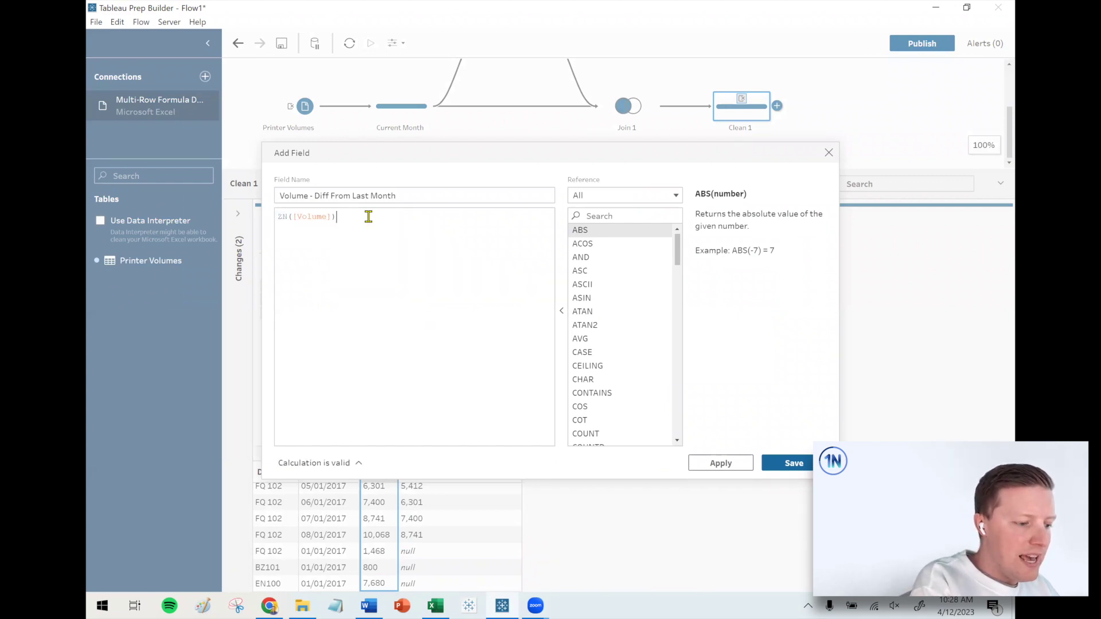
pyautogui.write(' - ZN(Vol')
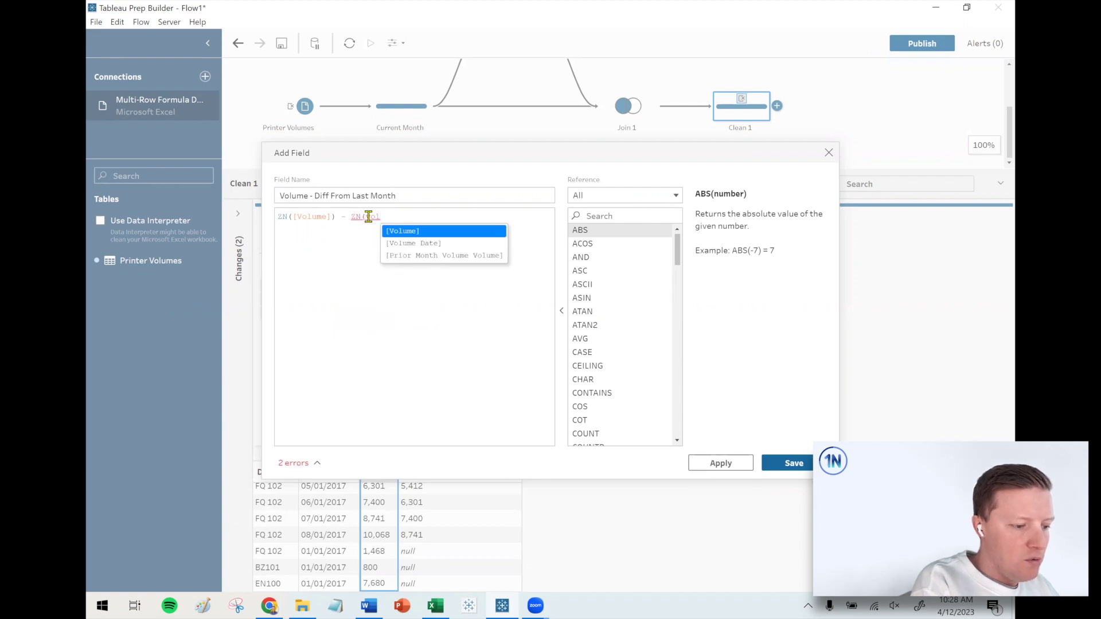
pyautogui.press('Down')
pyautogui.press('Down')
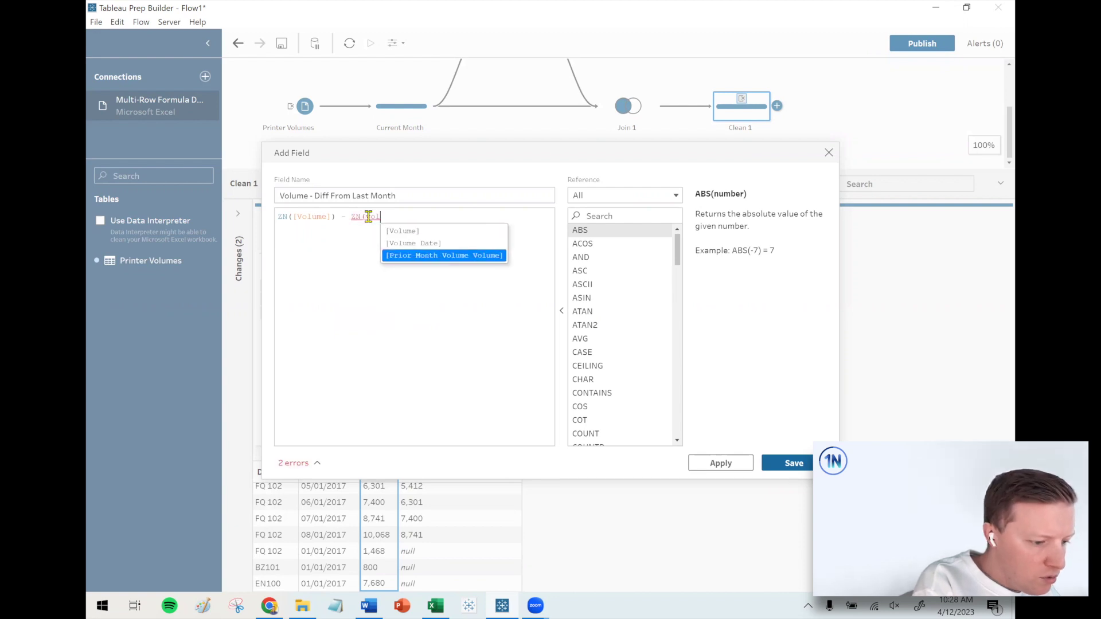
pyautogui.press('Return')
pyautogui.write(')')
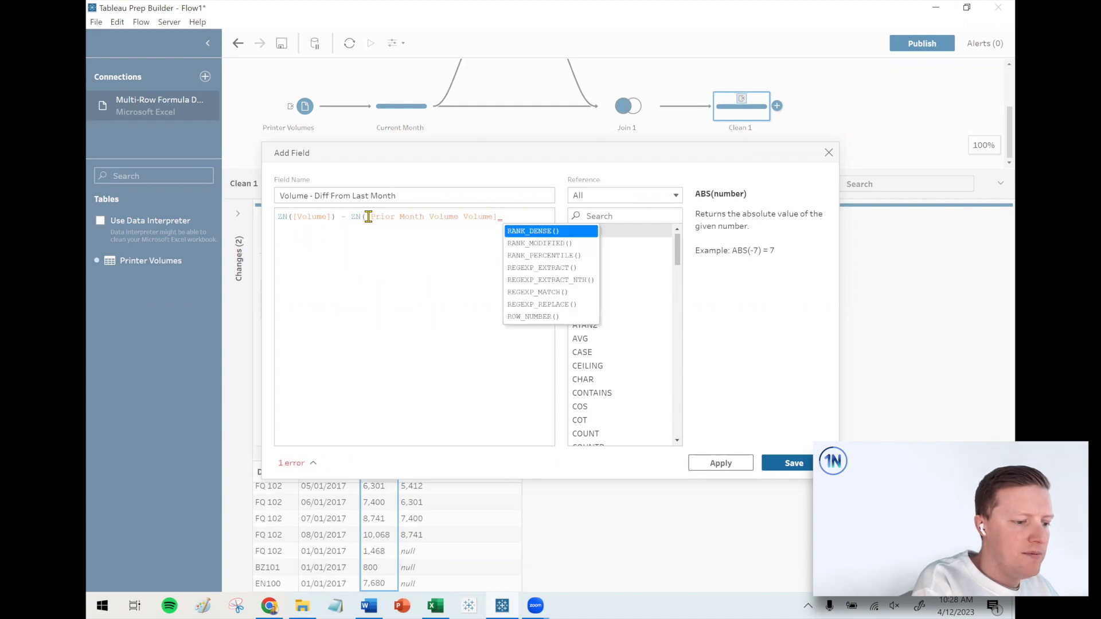
pyautogui.press('Escape')
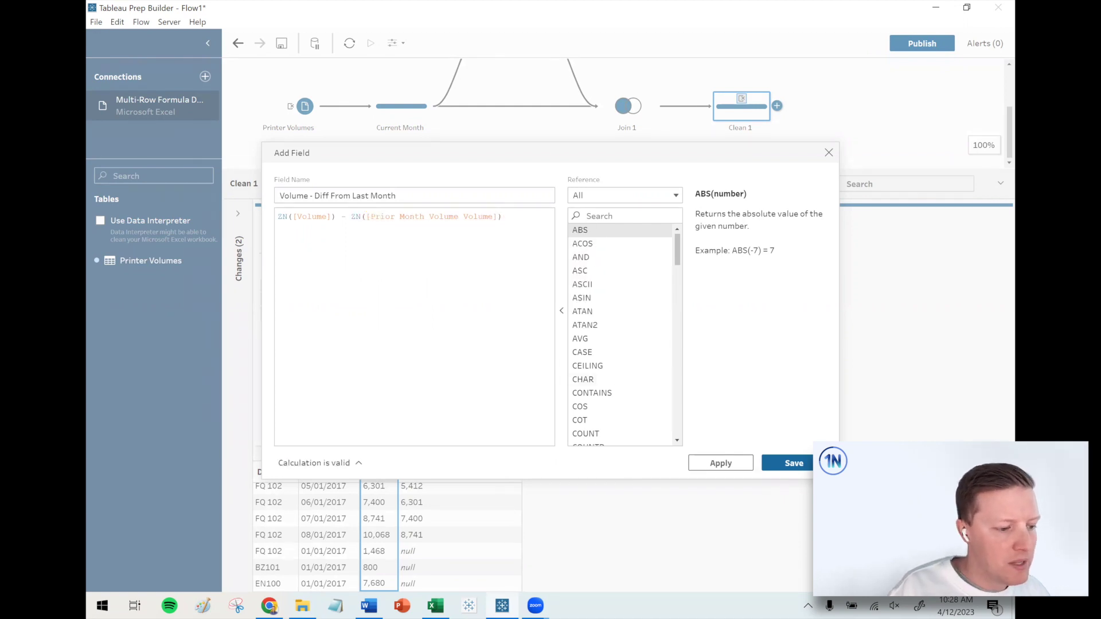
pyautogui.click(794, 462)
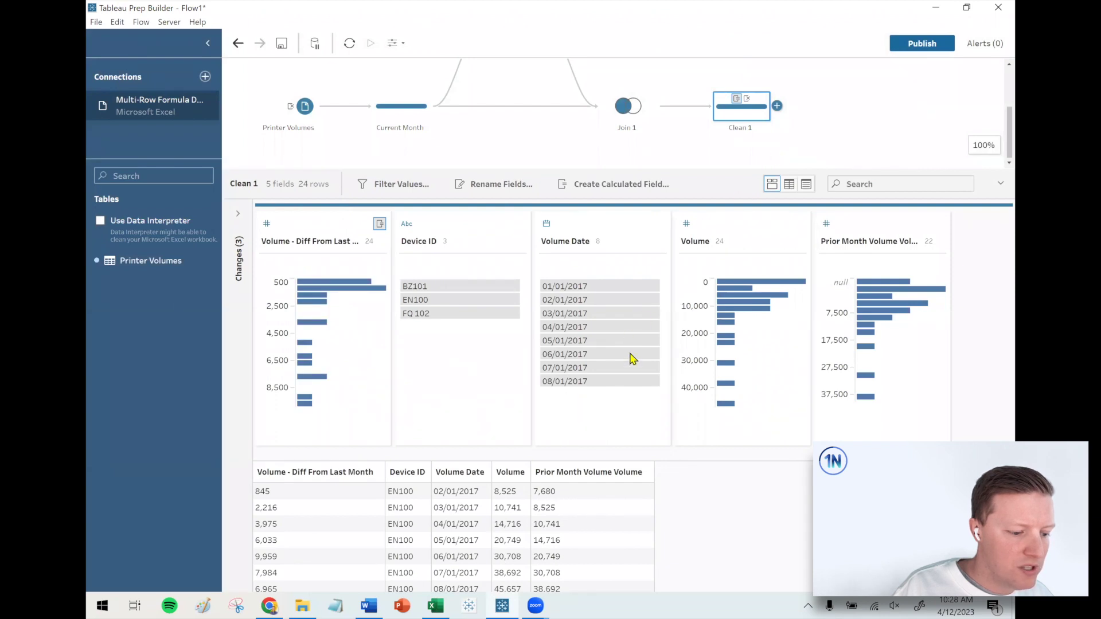
# - Move Volume - Diff From Last Month to the last position and check 8,525 − 7,680 = 845
pyautogui.moveTo(319, 227); pyautogui.dragTo(954, 246)
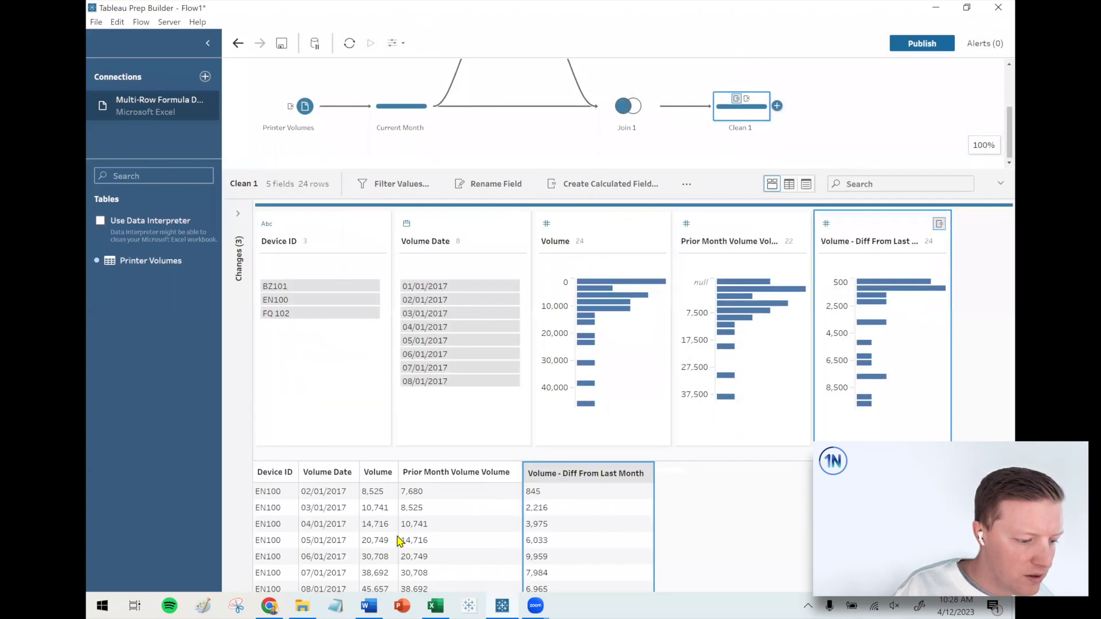
pyautogui.click(378, 492)
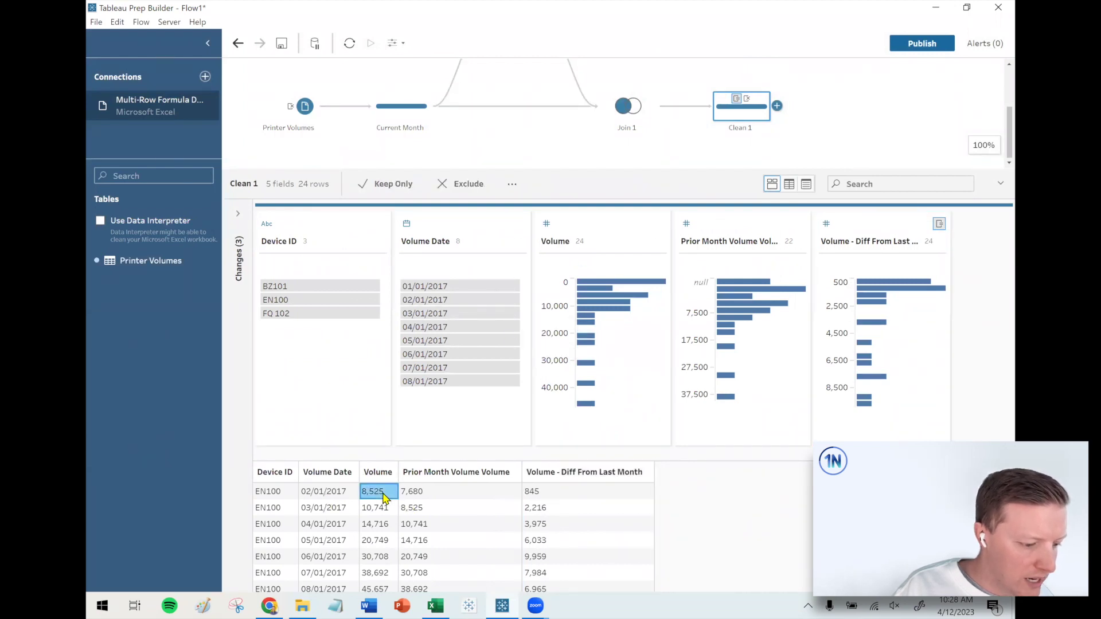
pyautogui.click(422, 495)
pyautogui.click(563, 498)
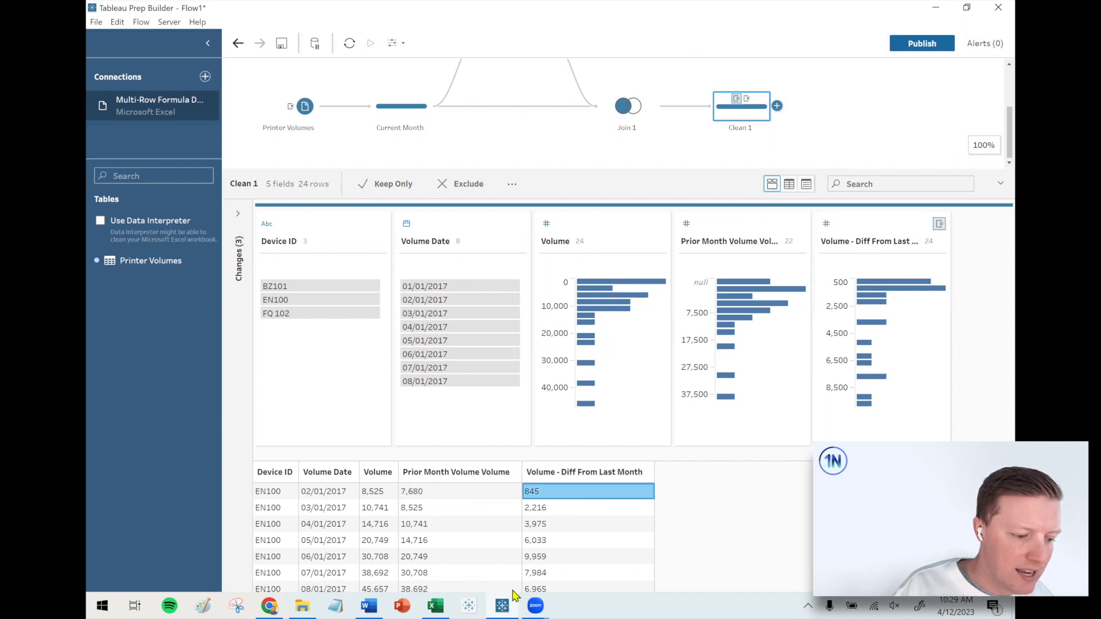
# - Compare against Excel's D3 difference formula, then minimize Excel and return to Tableau Prep
pyautogui.click(503, 605)
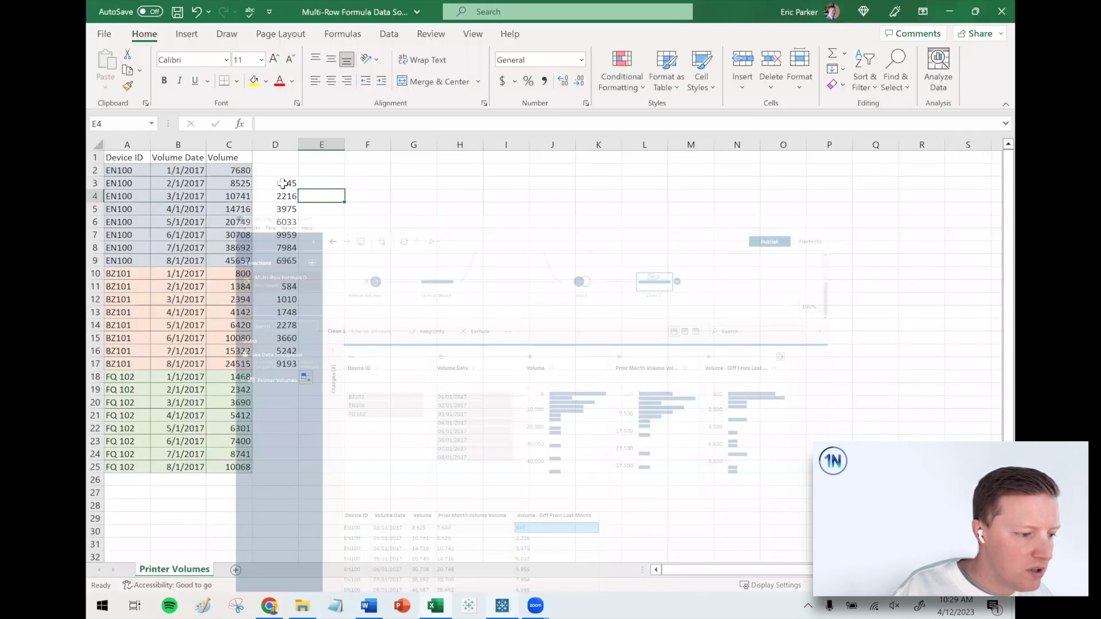
pyautogui.press('Up')
pyautogui.press('Left')
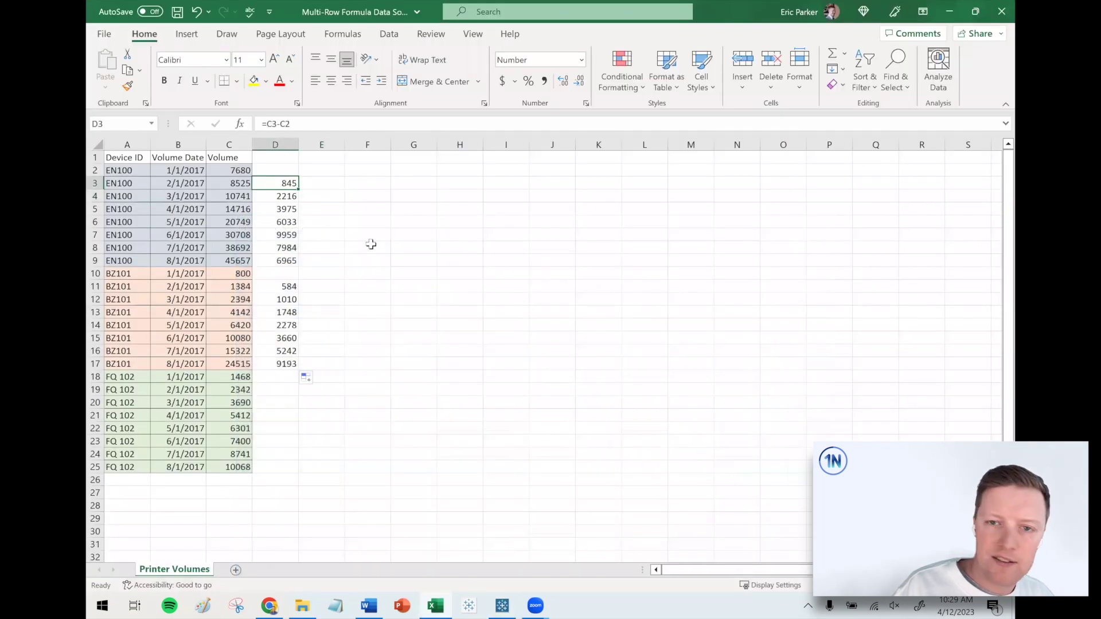
pyautogui.click(957, 12)
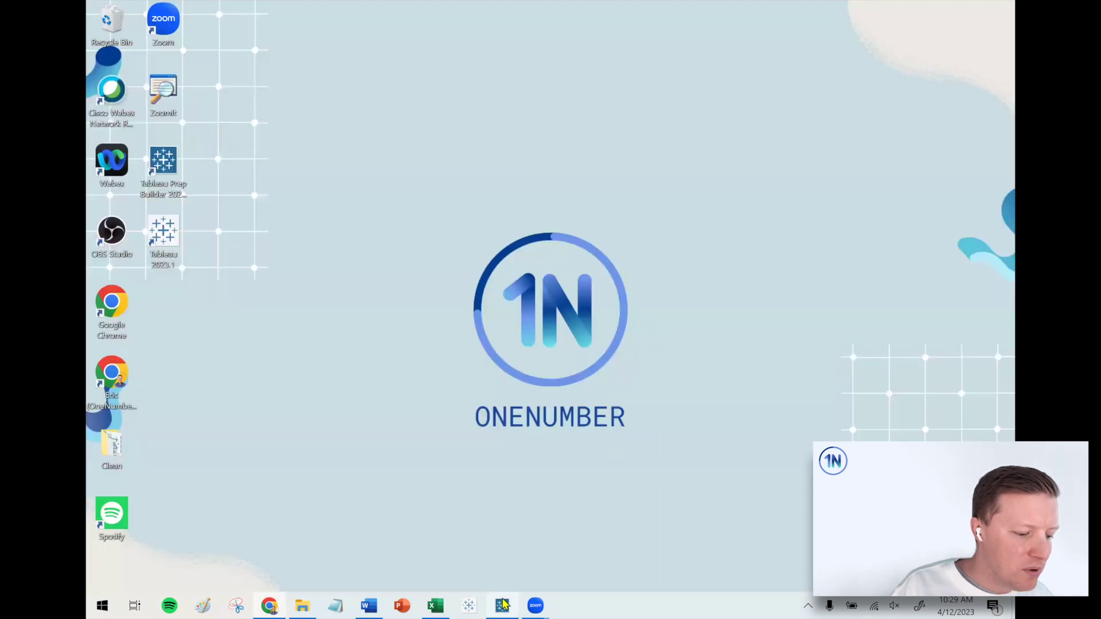
pyautogui.click(502, 606)
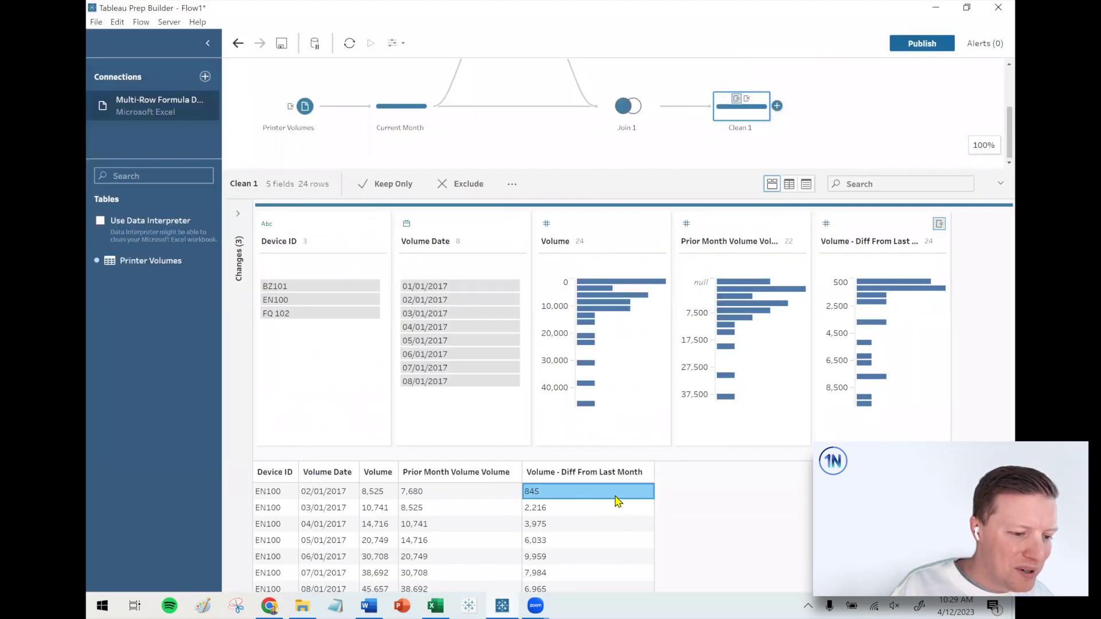
# - Preview the Clean 1 output in Tableau Desktop and dismiss the finished-run message
pyautogui.scroll(-5, 619, 497)
pyautogui.scroll(2, 619, 487)
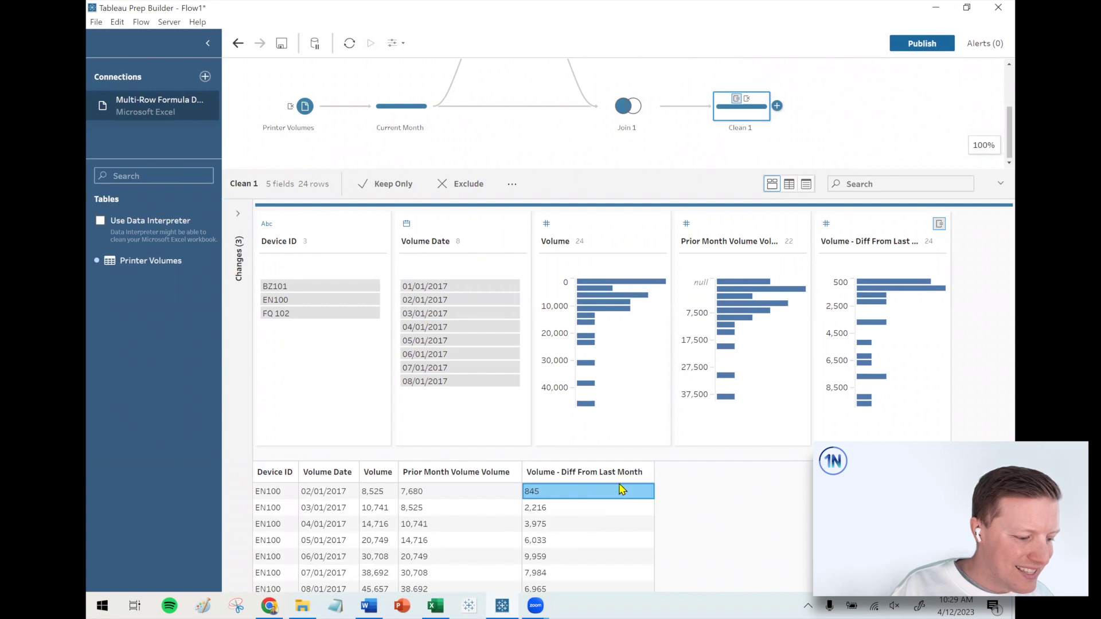
pyautogui.scroll(-2, 622, 486)
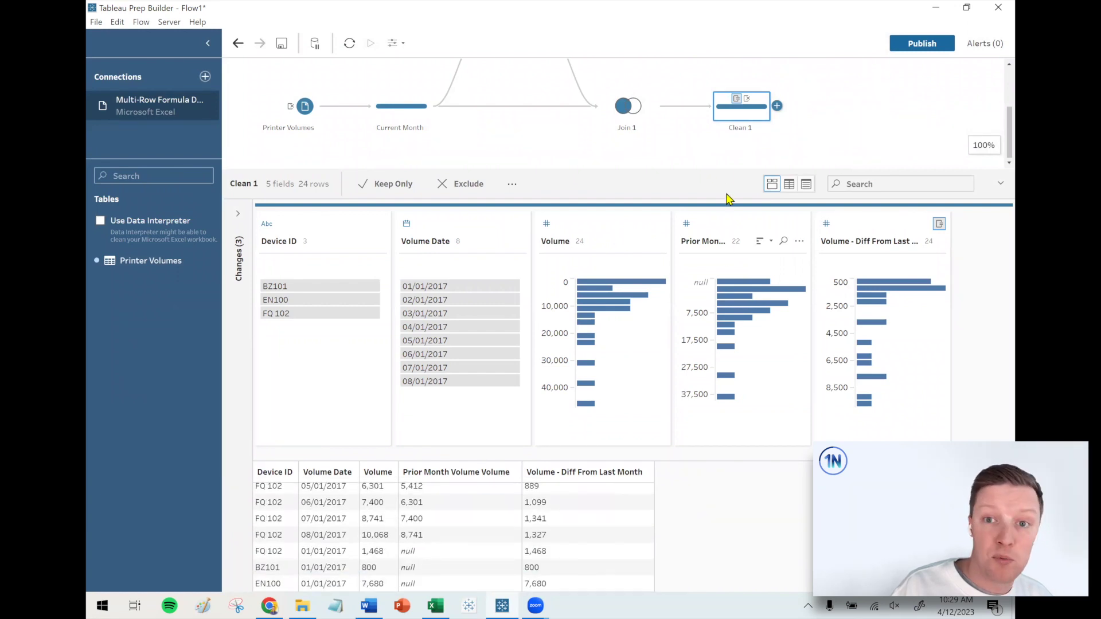
pyautogui.moveTo(706, 170); pyautogui.dragTo(706, 261)
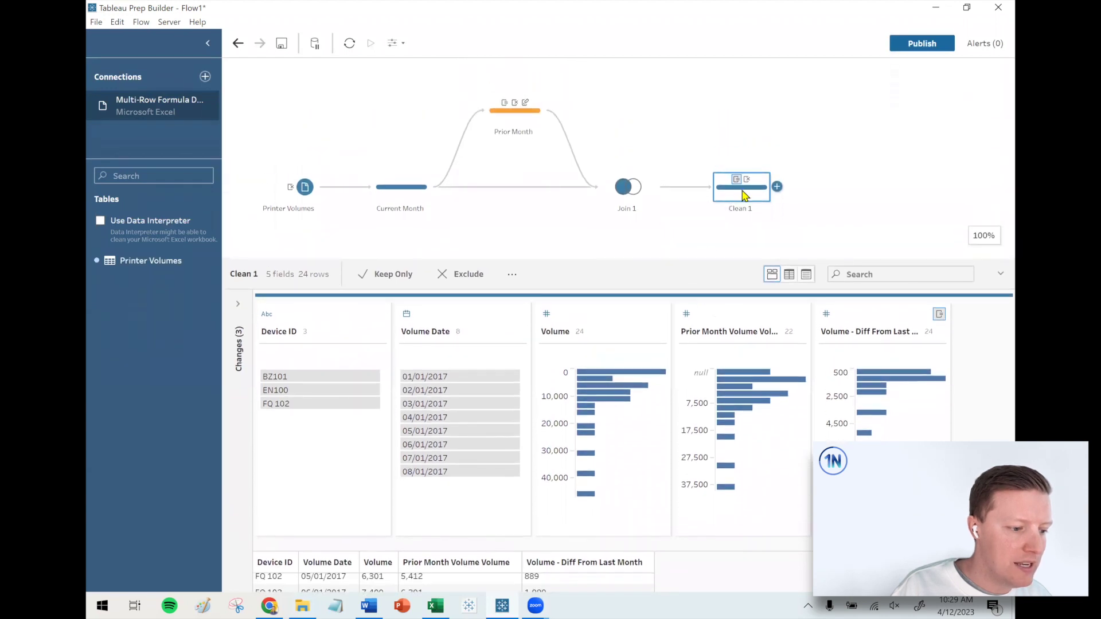
pyautogui.rightClick(746, 203)
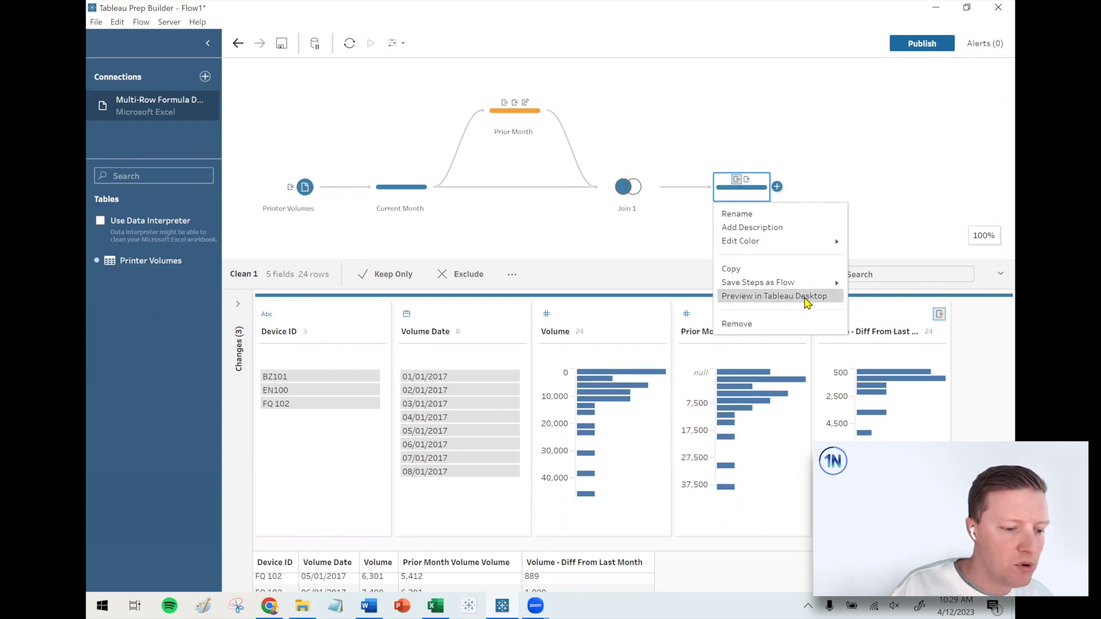
pyautogui.click(805, 296)
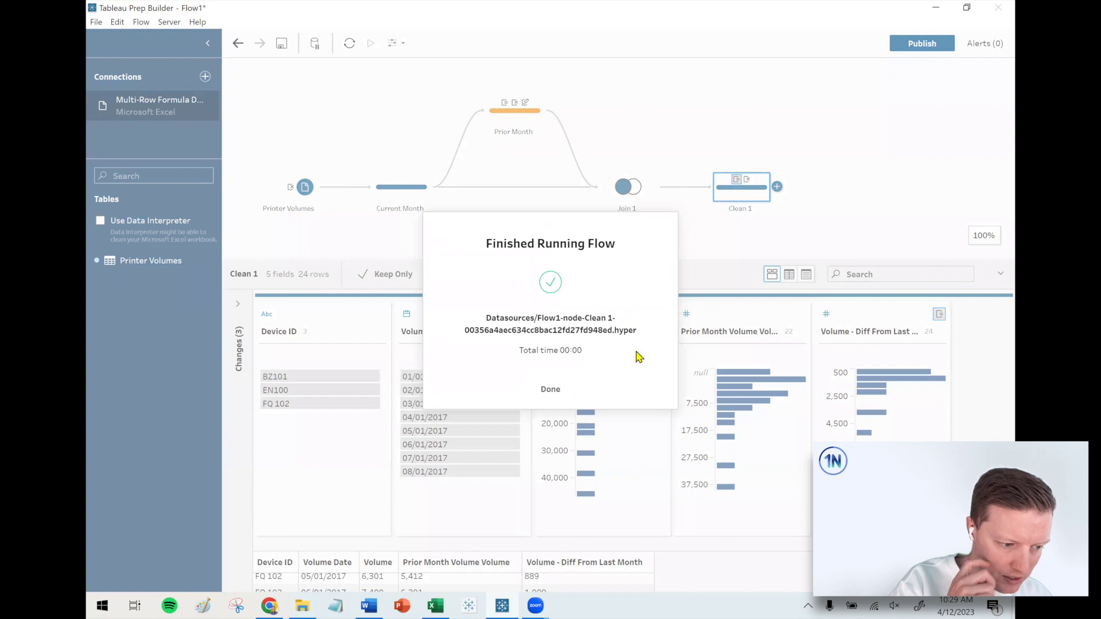
pyautogui.click(549, 389)
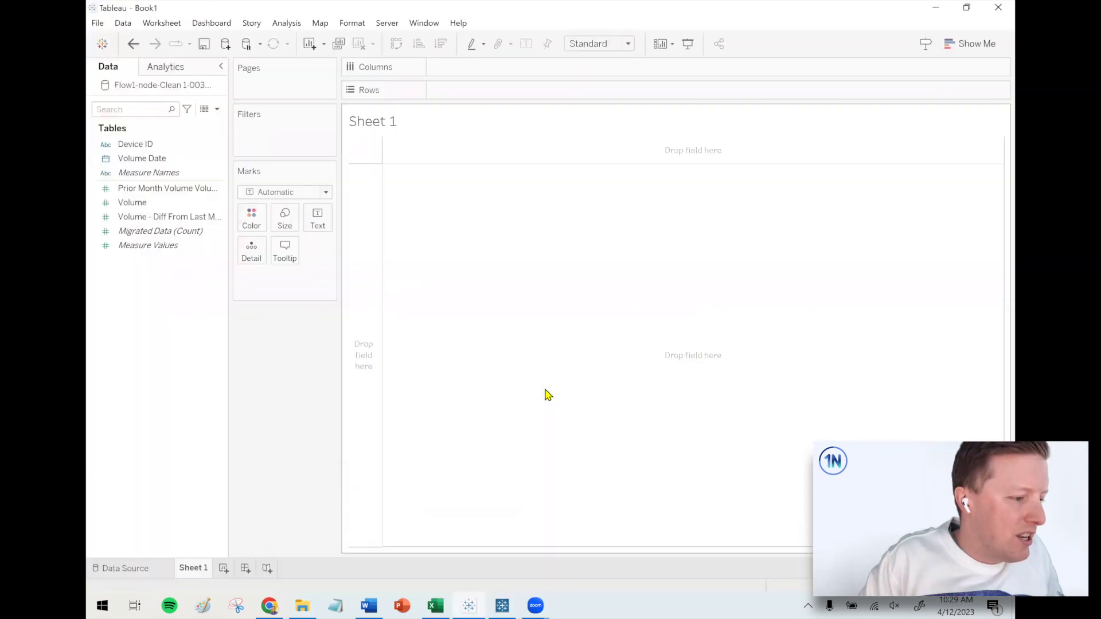
# - Put Device ID on Rows and Volume - Diff From Last Month on Columns
pyautogui.moveTo(144, 144); pyautogui.dragTo(475, 90)
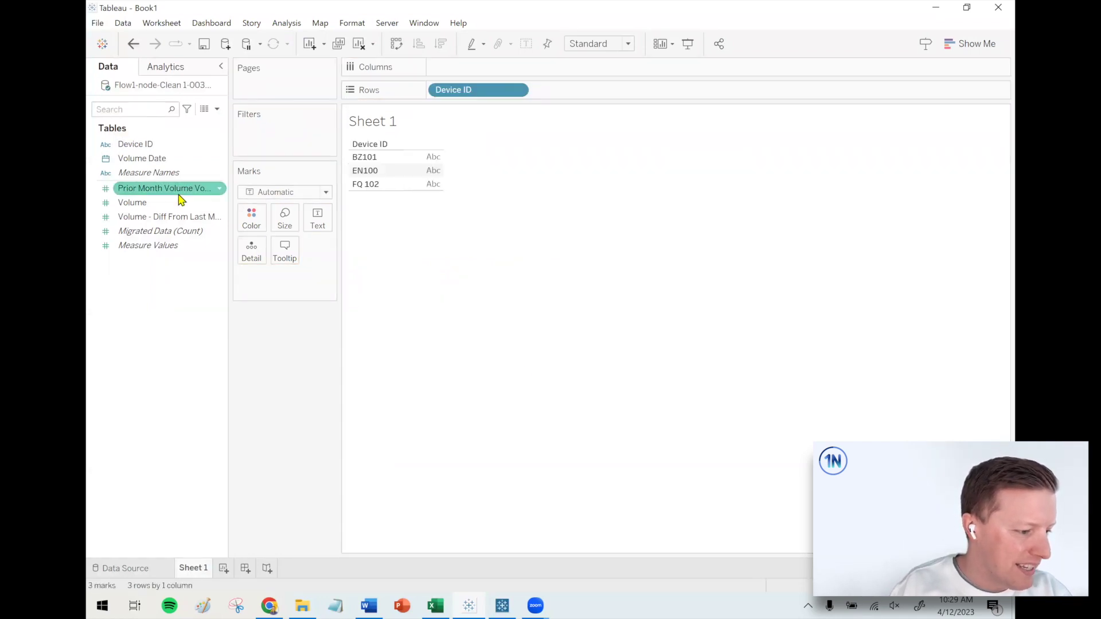
pyautogui.click(133, 204)
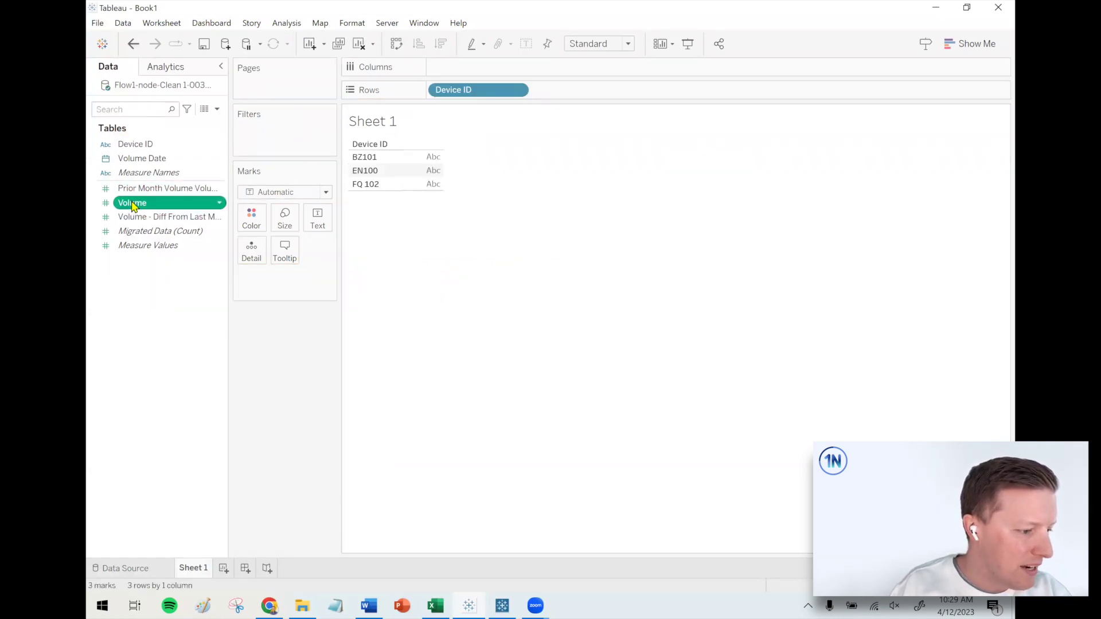
pyautogui.moveTo(189, 219); pyautogui.dragTo(582, 68)
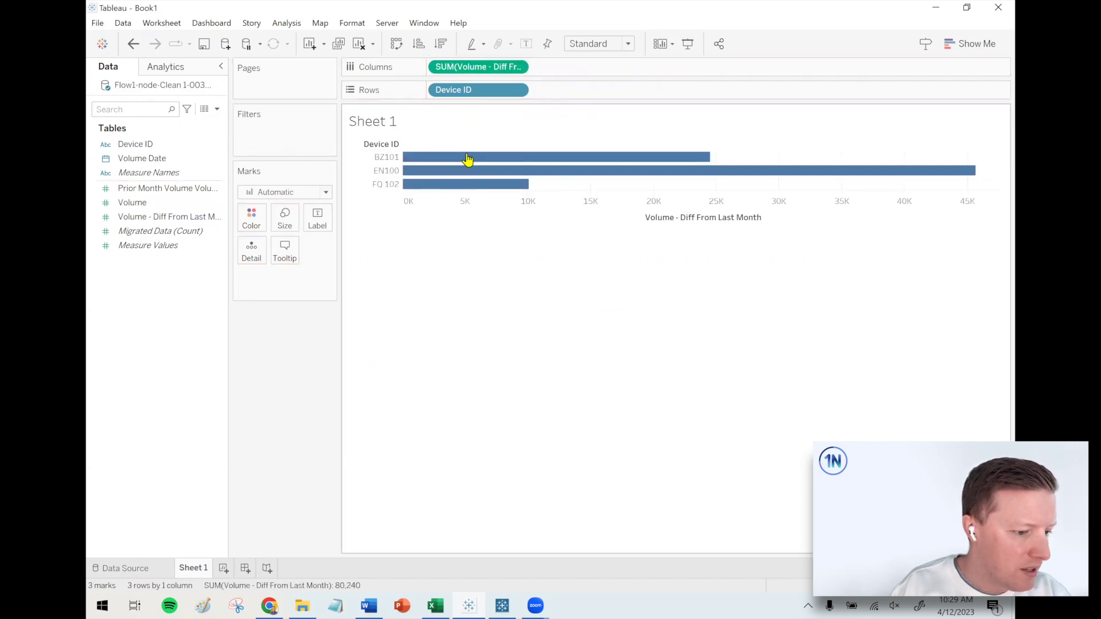
pyautogui.click(444, 181)
pyautogui.click(445, 182)
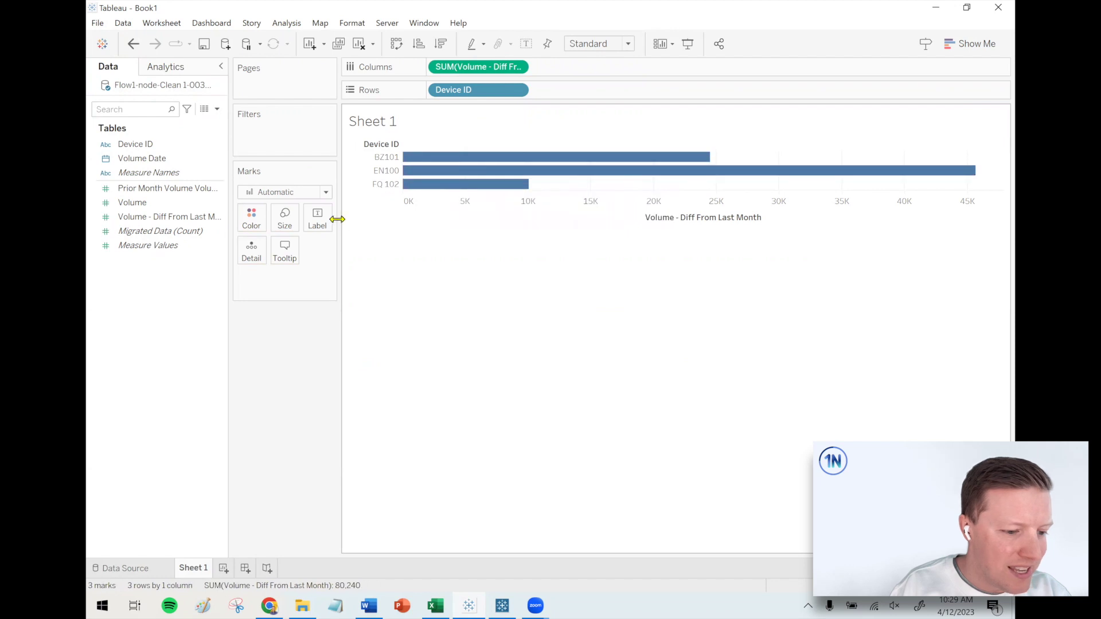
# - Turn on Show mark labels so each bar displays its value
pyautogui.click(319, 222)
pyautogui.click(348, 251)
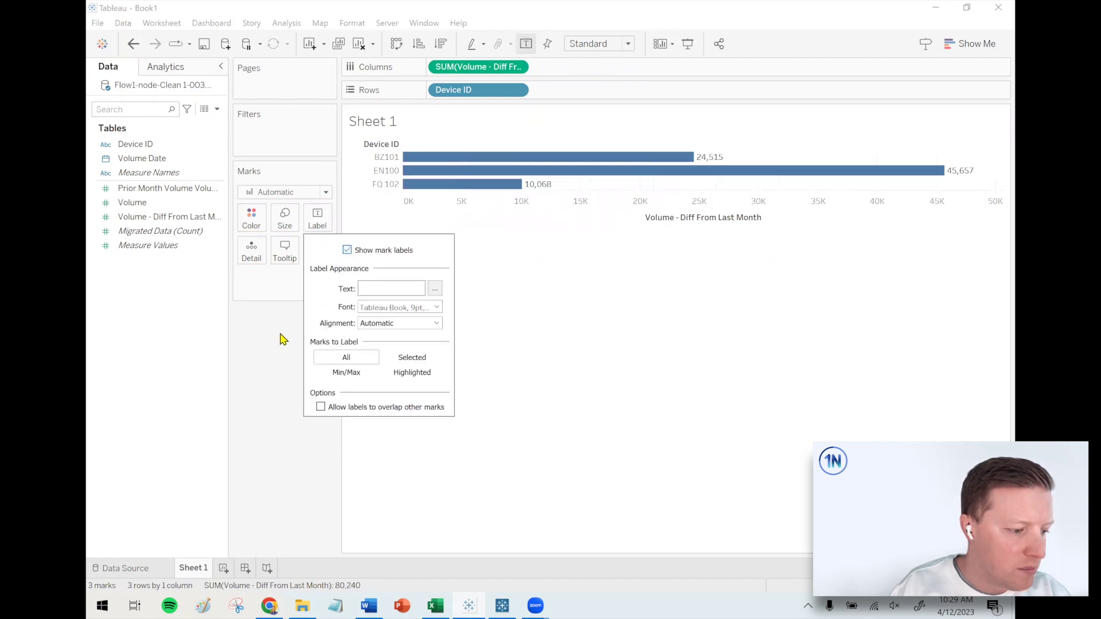
pyautogui.click(277, 343)
pyautogui.moveTo(938, 173)
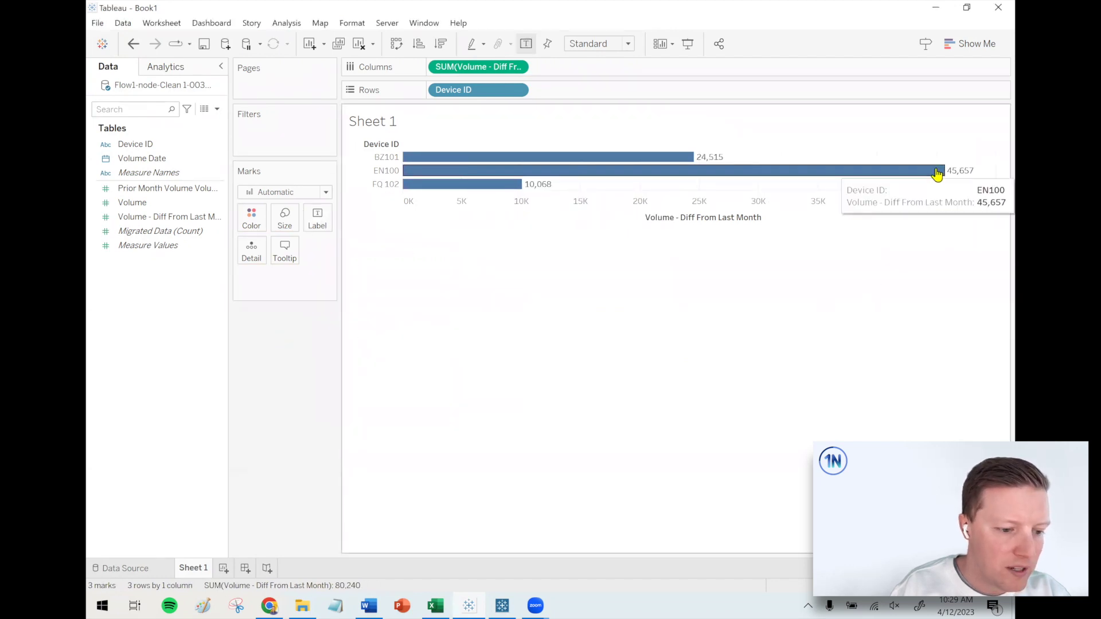
pyautogui.click(150, 161)
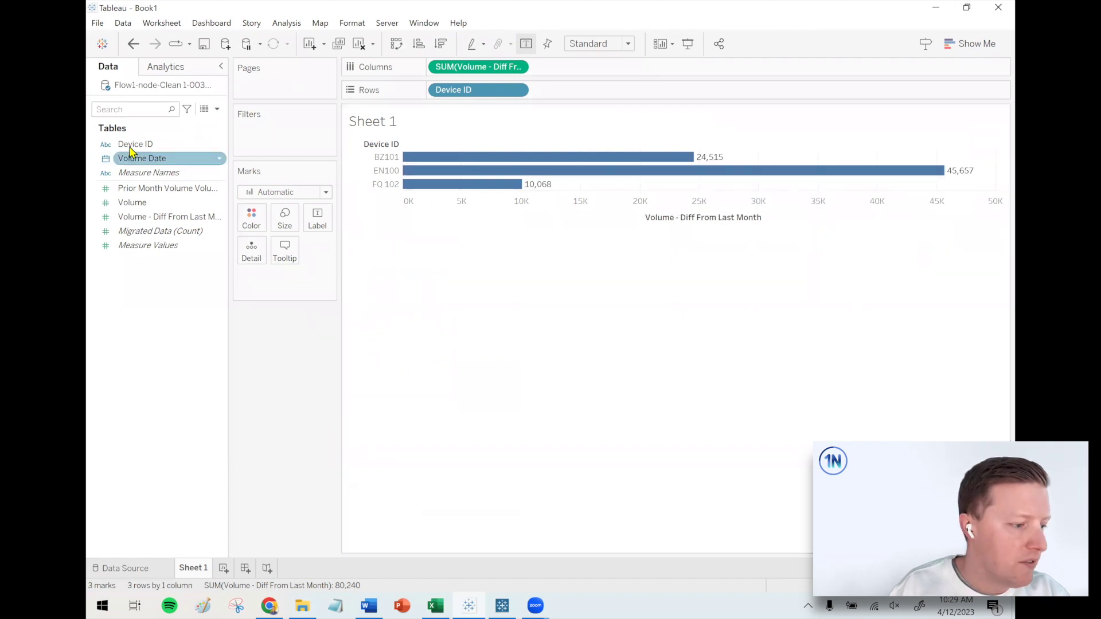
# - Filter Volume Date by Month / Year to keep only August 2017
pyautogui.moveTo(129, 162); pyautogui.dragTo(288, 137)
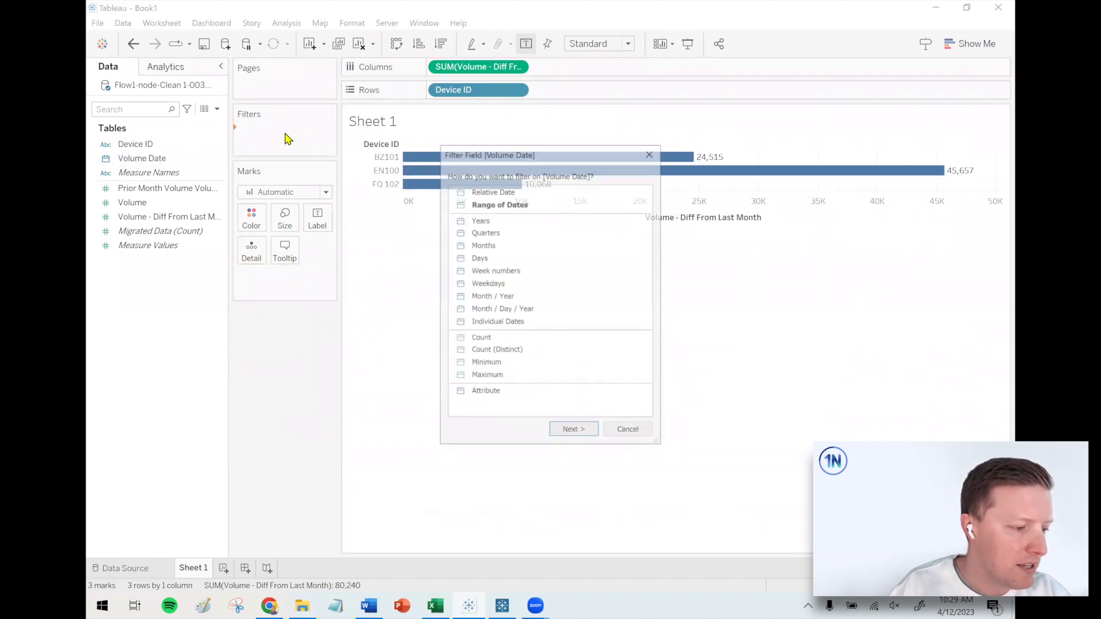
pyautogui.click(498, 297)
pyautogui.click(574, 432)
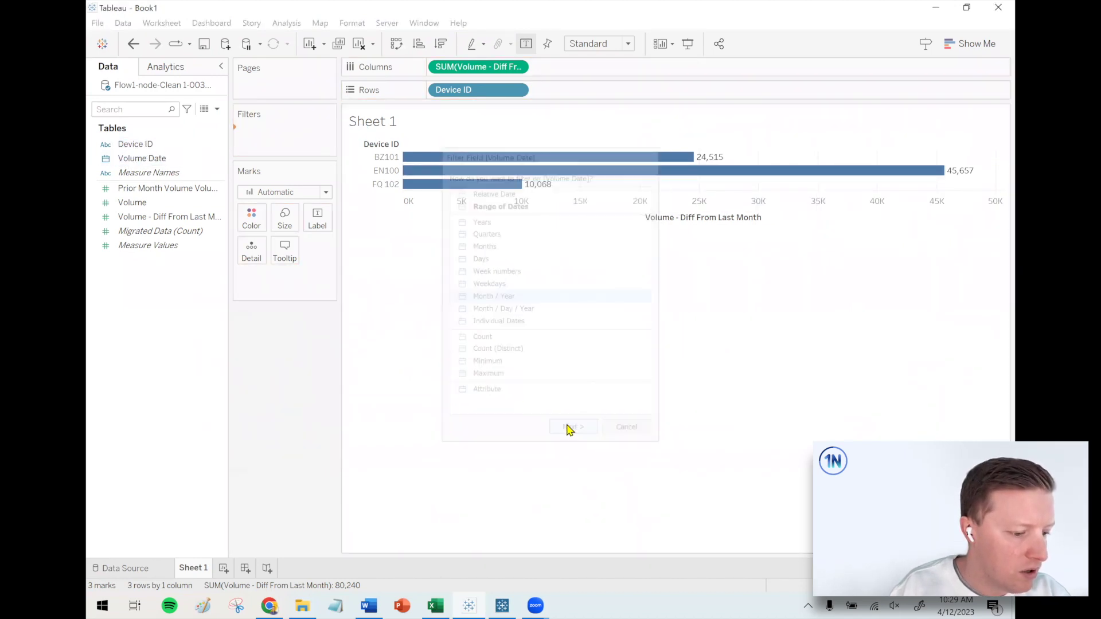
pyautogui.click(423, 278)
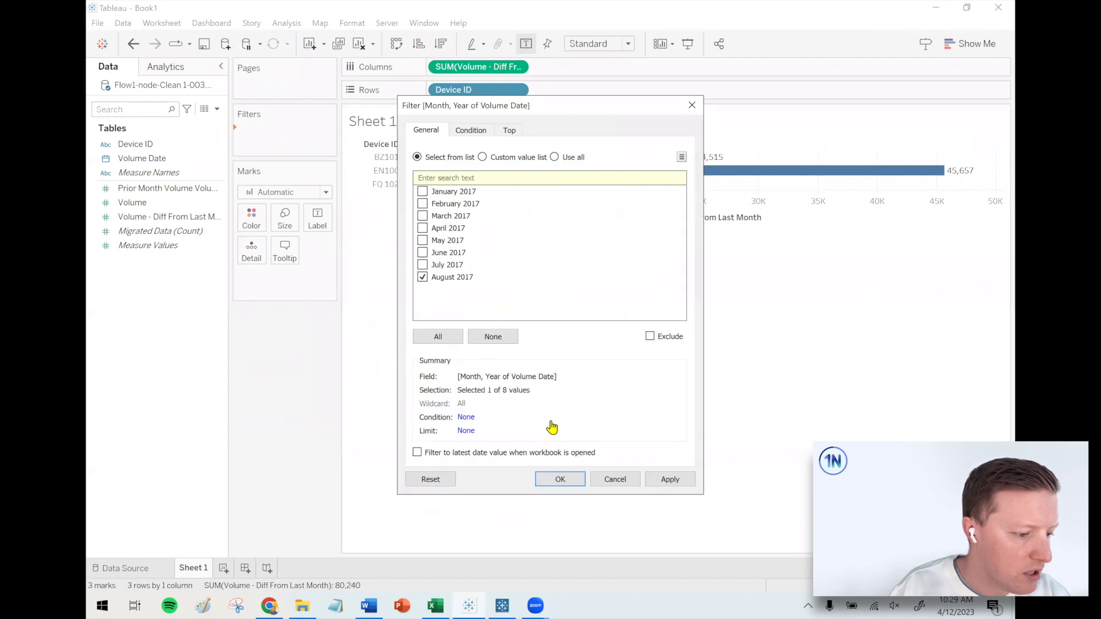
pyautogui.click(578, 480)
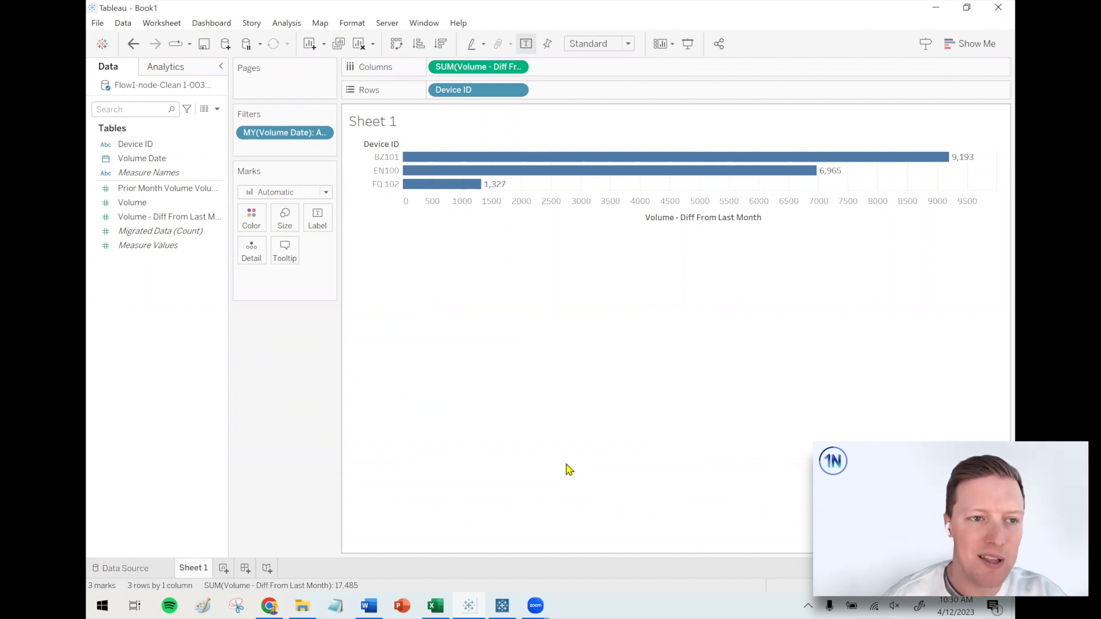
# - Return to Tableau Prep, dismiss the finished-run message, and view the Current Month step's profile
pyautogui.hotkey('alt', 'Tab')
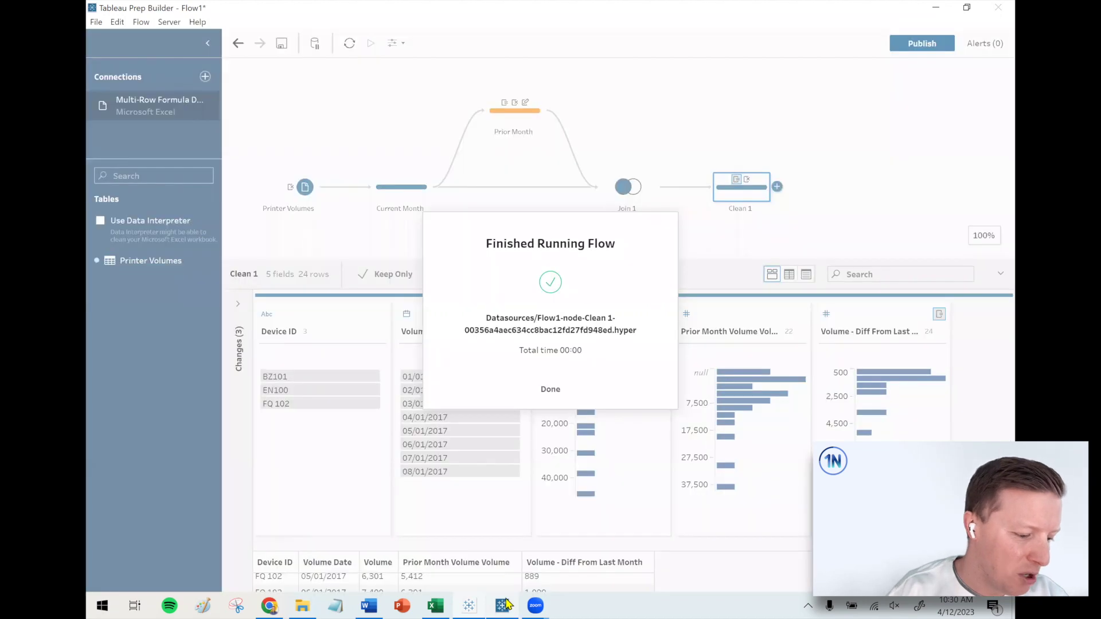
pyautogui.click(552, 392)
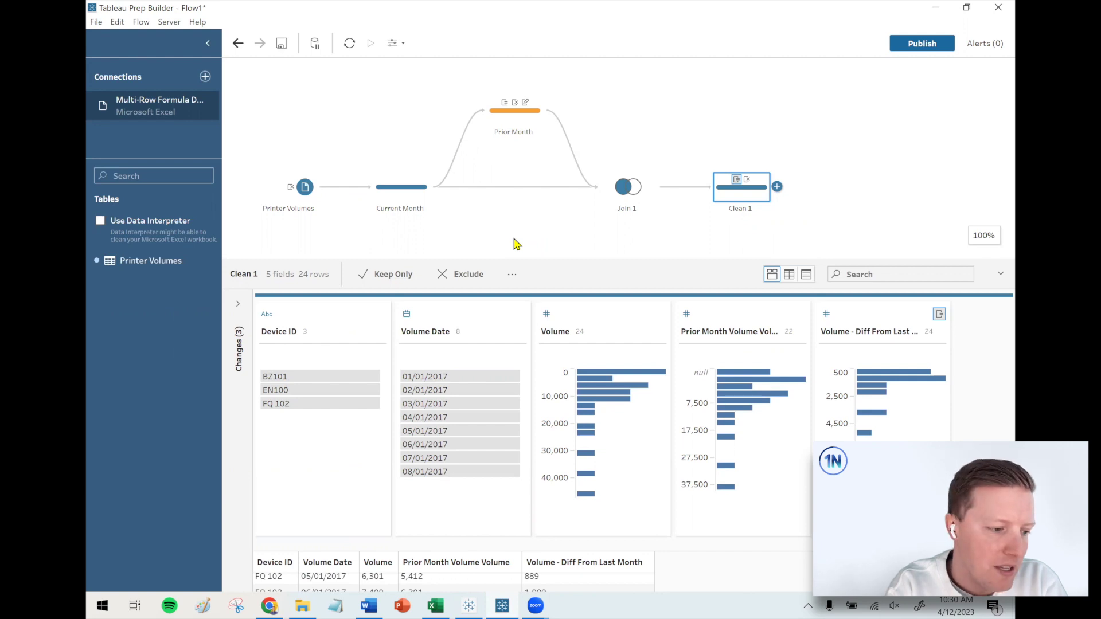
pyautogui.click(387, 182)
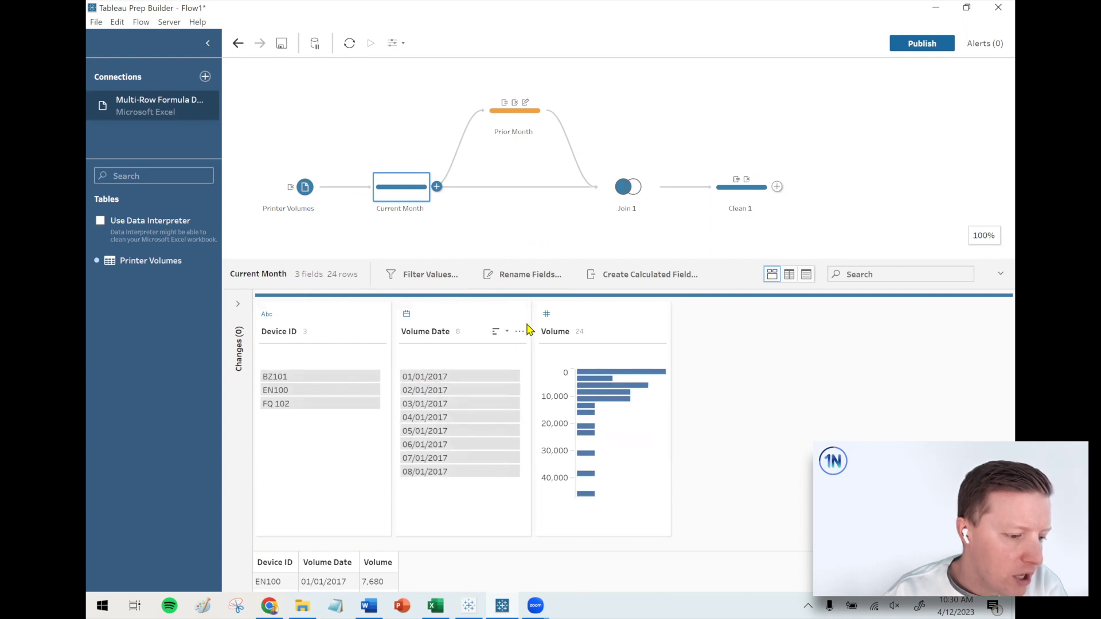
# - Glance at the Volume Date field's options, then view the Printer Volumes input's settings and fields
pyautogui.click(520, 331)
pyautogui.moveTo(554, 262)
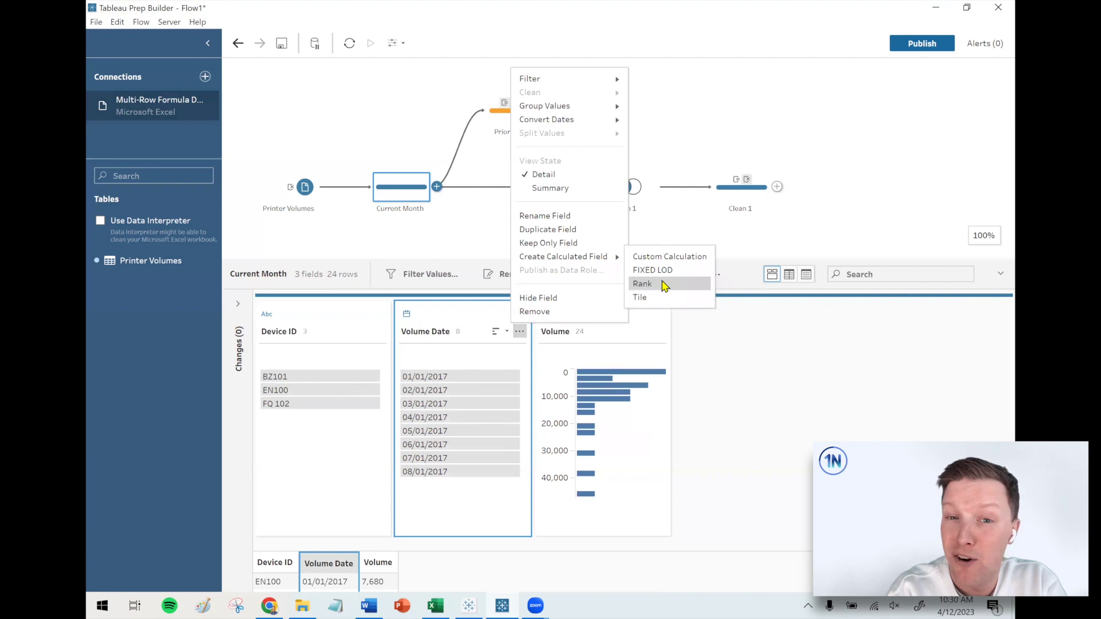
pyautogui.click(307, 190)
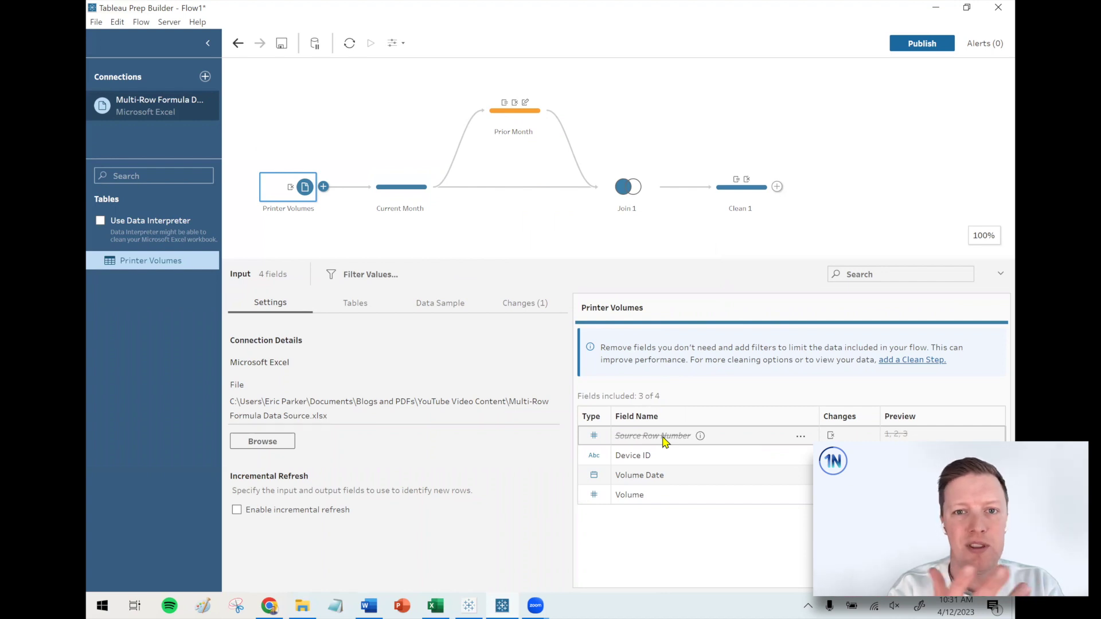
# - Select the final Clean 1 step to view its 5 fields and 24 rows
pyautogui.click(739, 196)
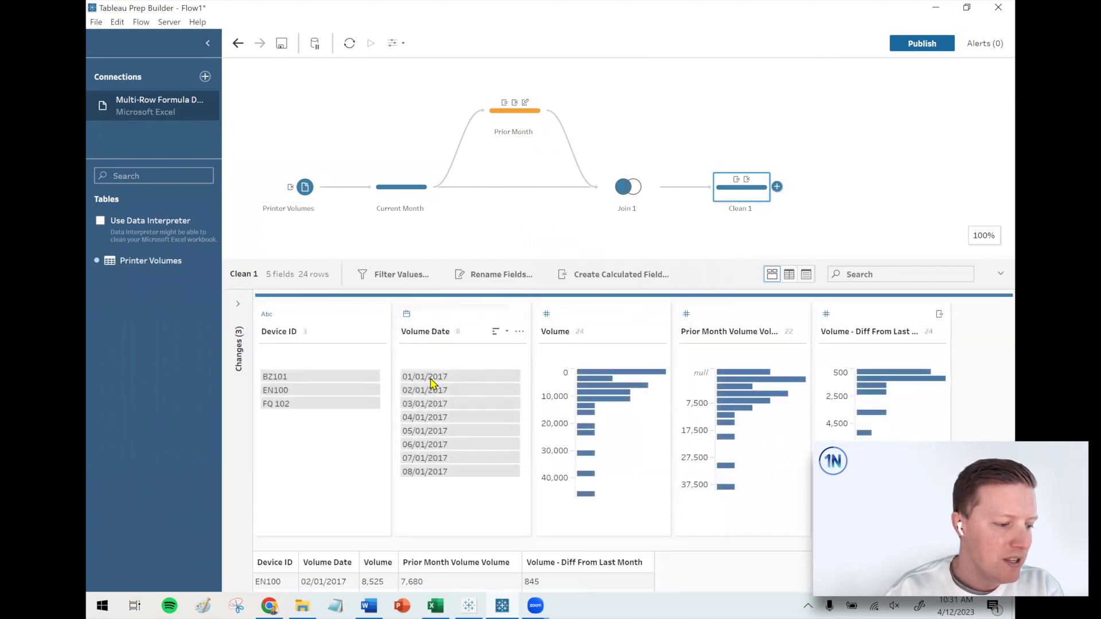